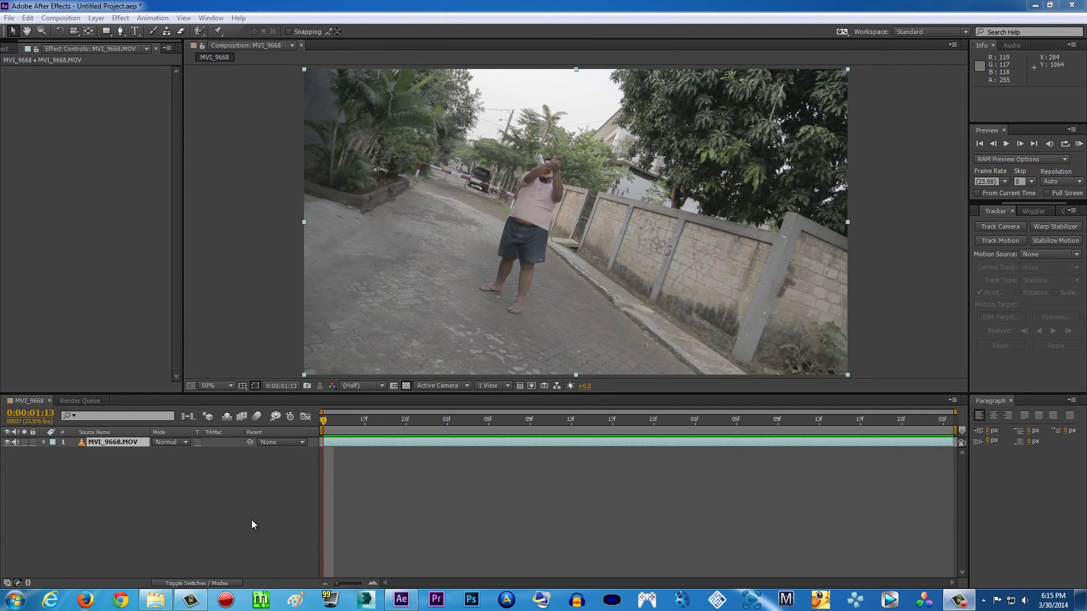
left_click(156, 600)
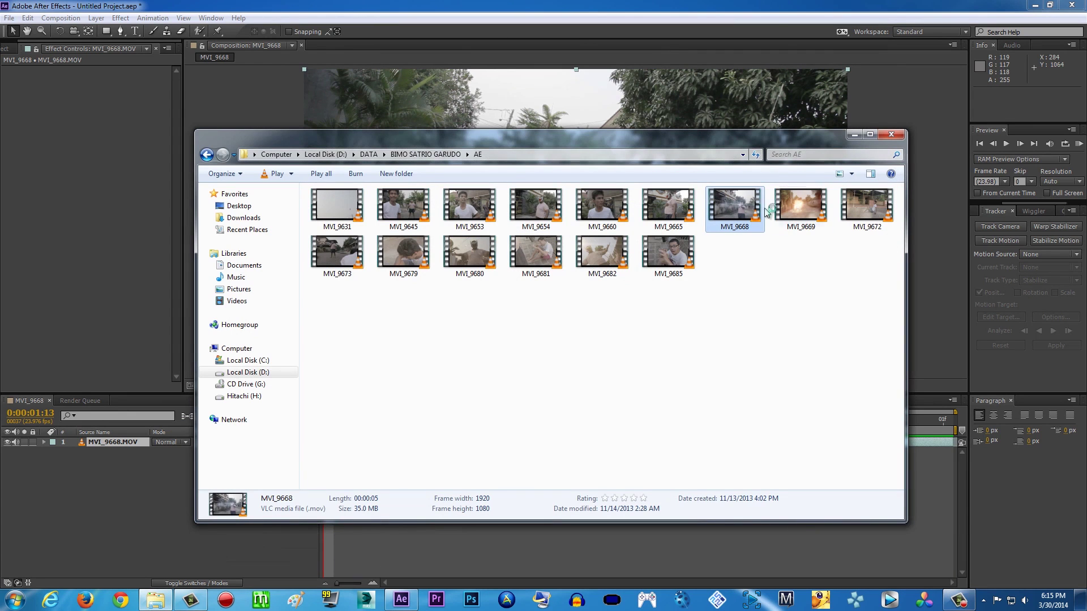
left_click(322, 175)
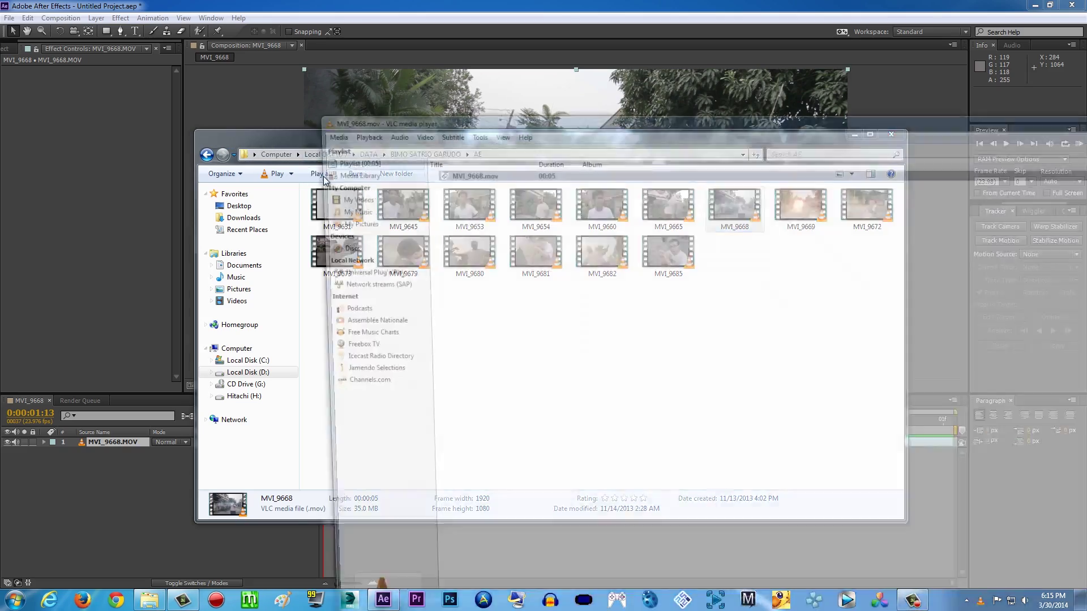
left_click(404, 132)
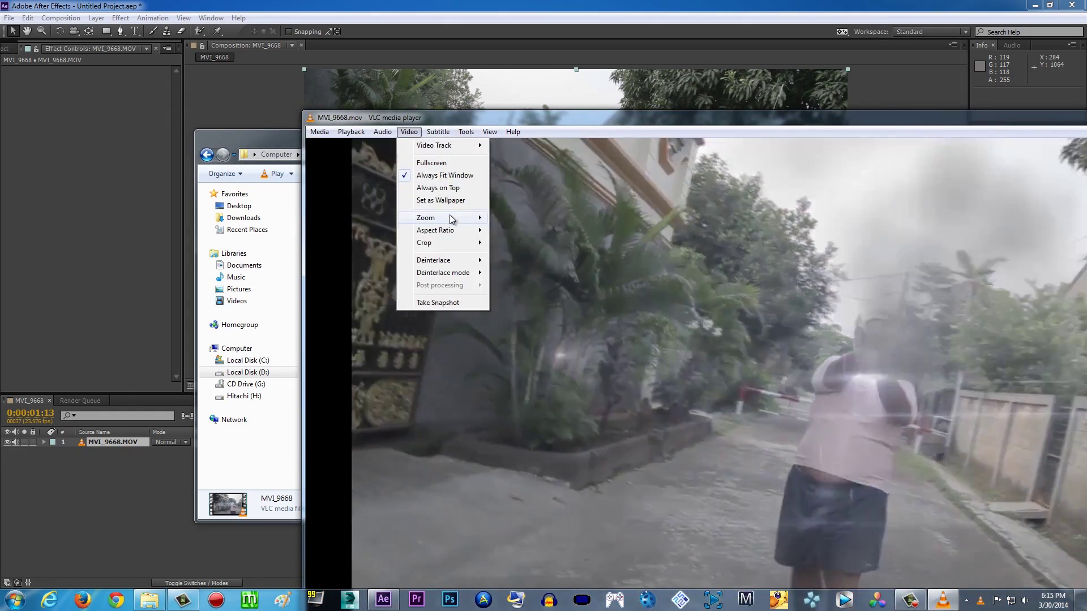
mouse_move(451, 219)
left_click(512, 231)
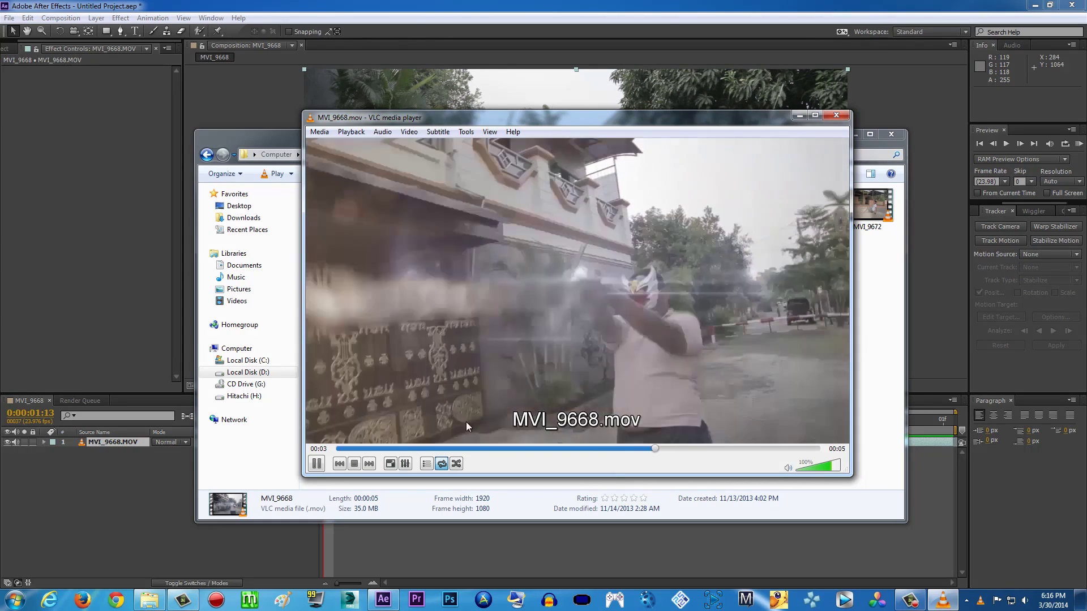
key("space")
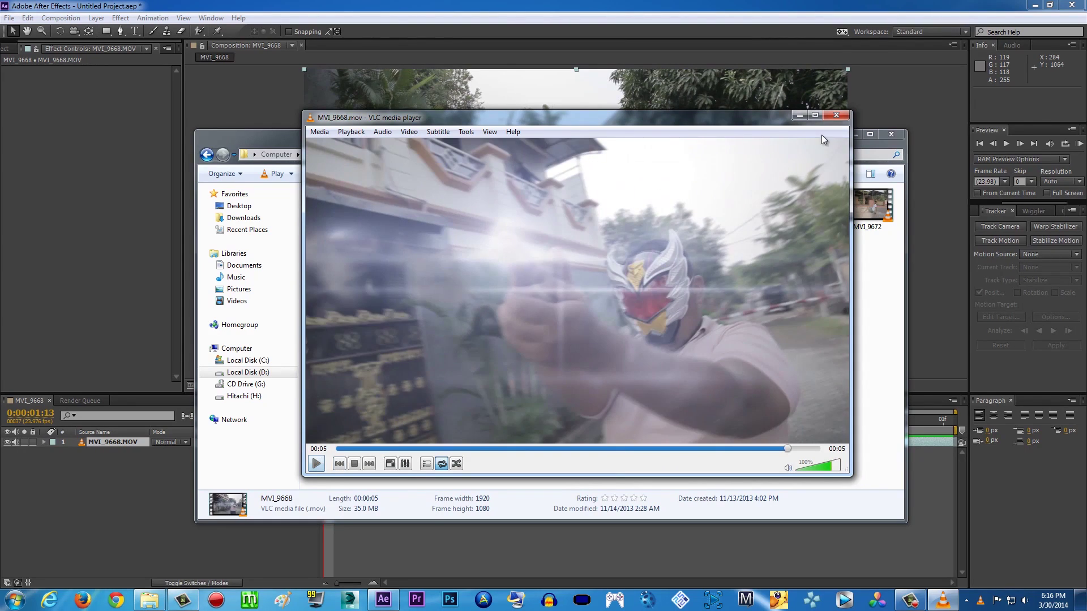
left_click(835, 115)
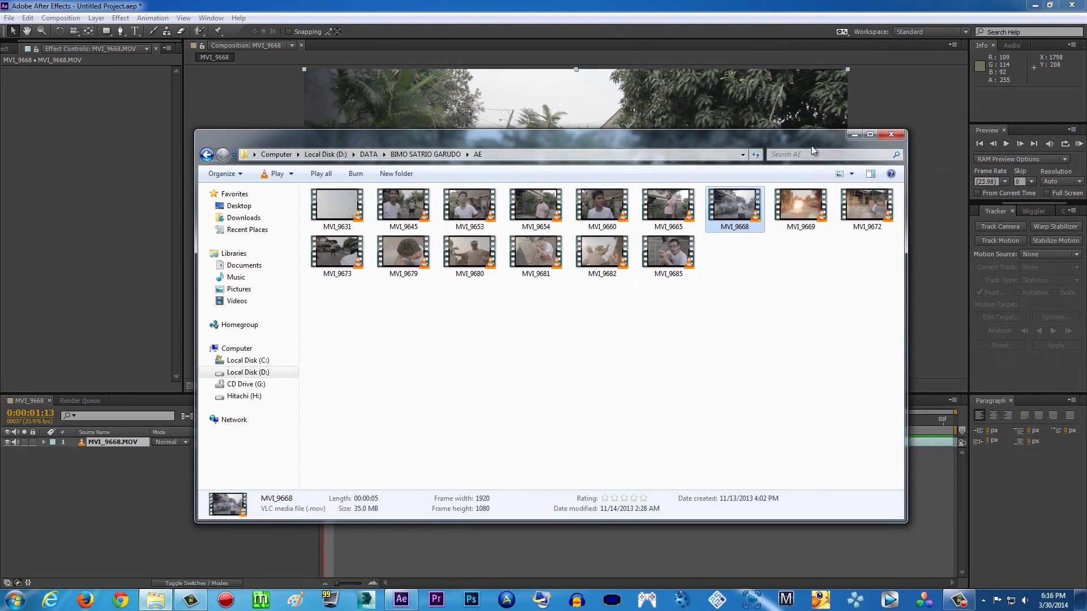
left_click(848, 135)
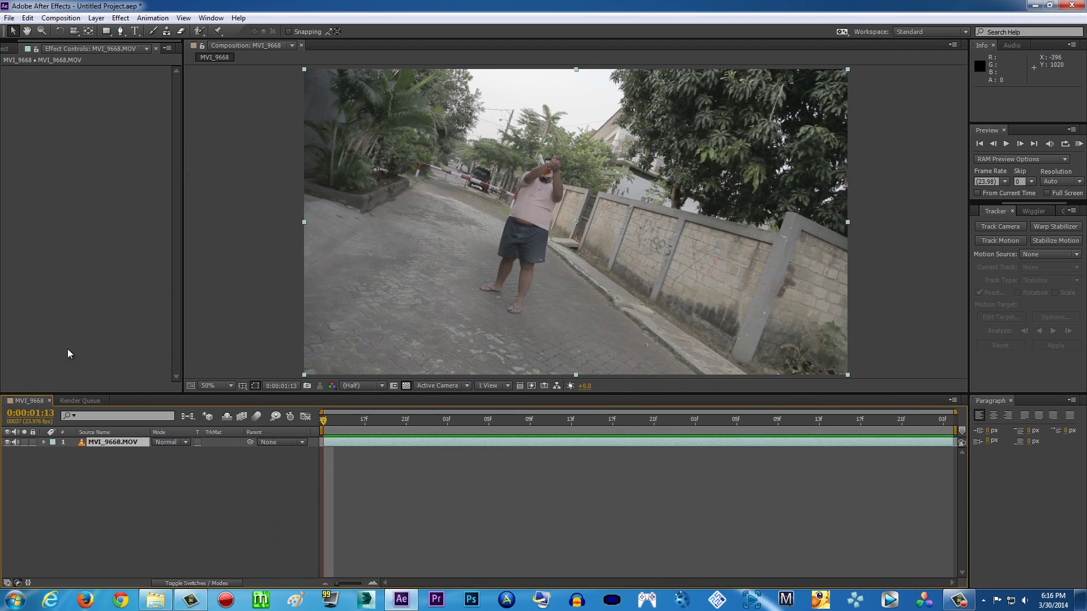
Step: Show the Project panel, then preview and scrub the street clip to review its motion
left_click(8, 49)
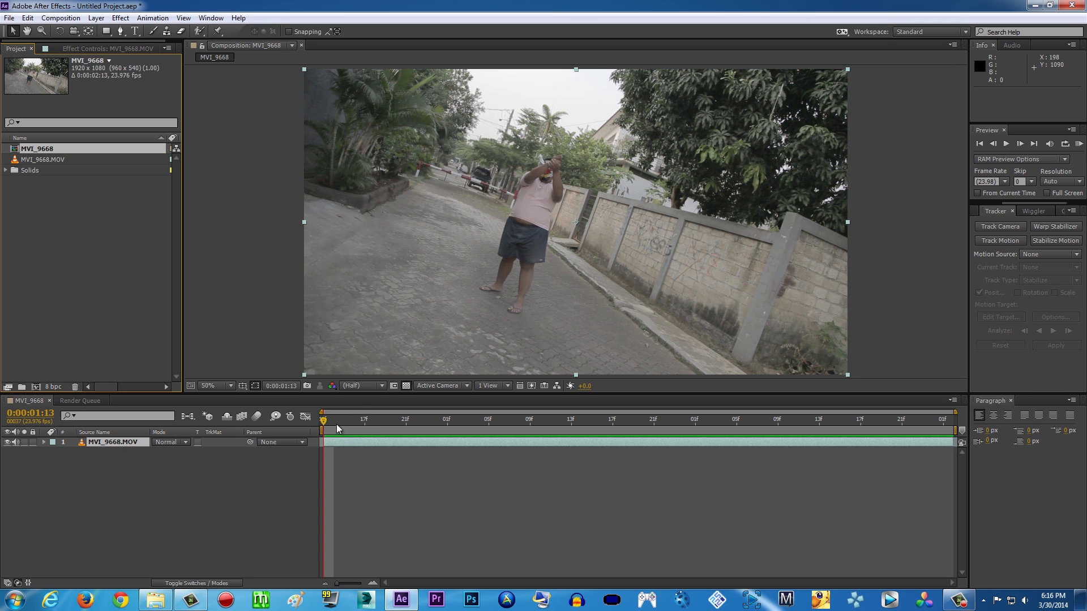
key("space")
left_click(286, 453)
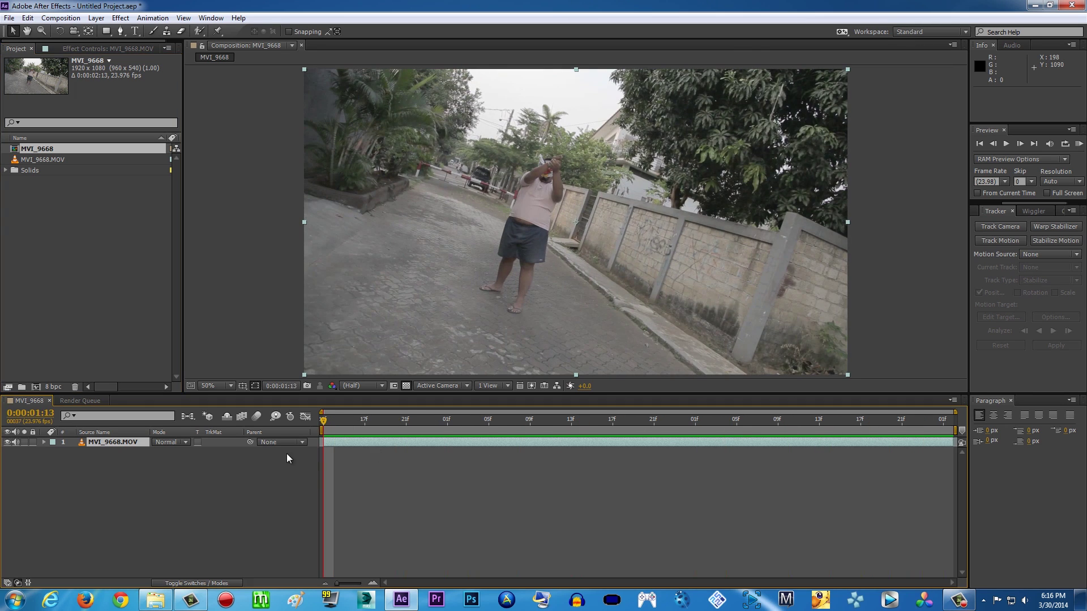
left_click(335, 424)
left_click_drag(335, 425, 475, 438)
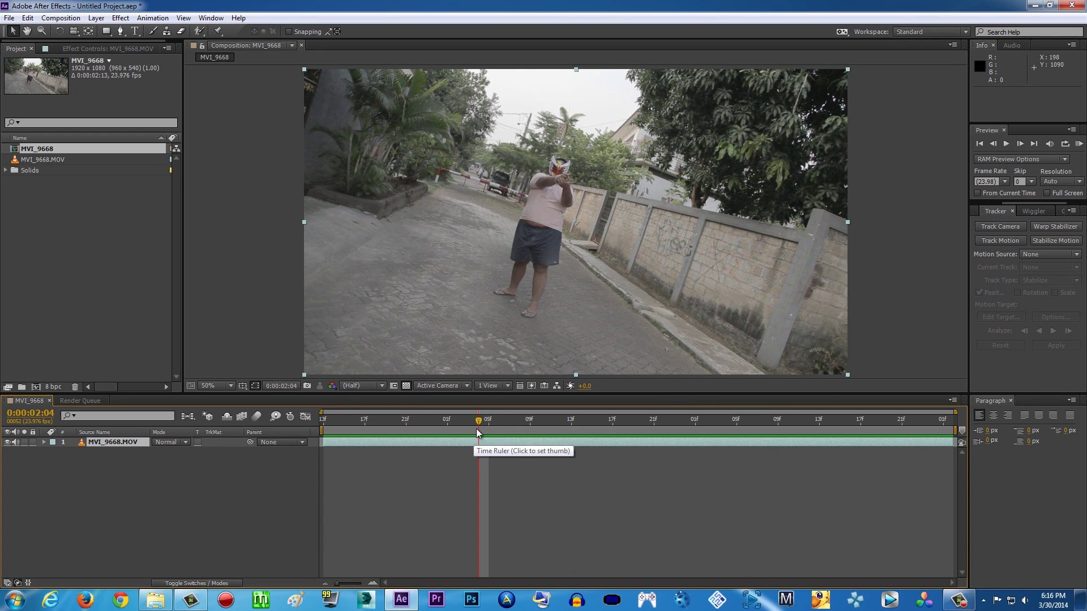
left_click(441, 424)
left_click_drag(441, 424, 405, 422)
left_click_drag(541, 422, 323, 422)
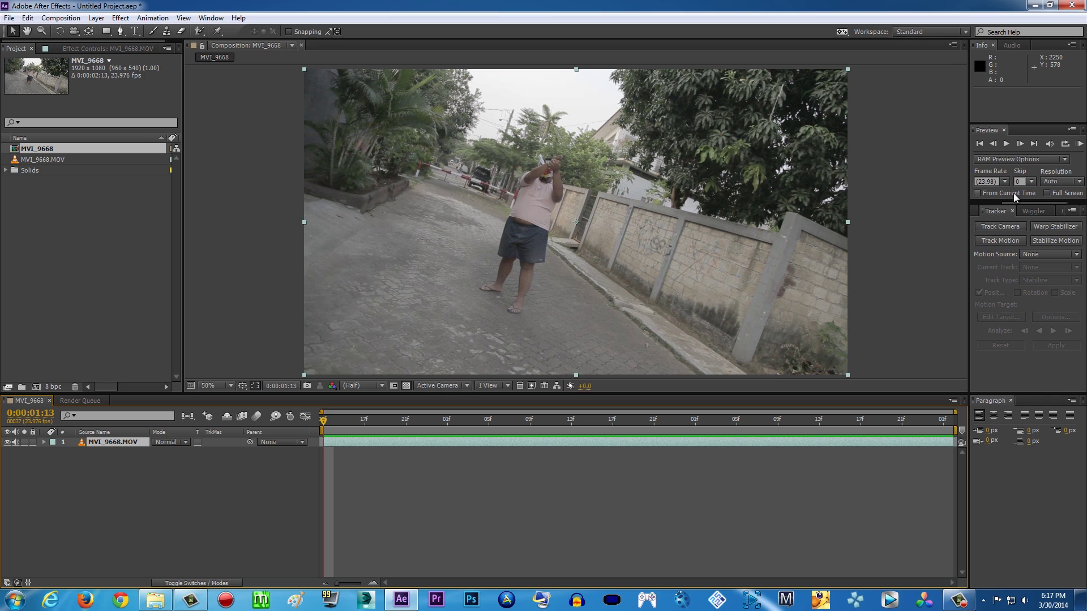
Step: Bring up the Tracker panel from the Window menu and select the MVI_9668.MOV layer
left_click(211, 18)
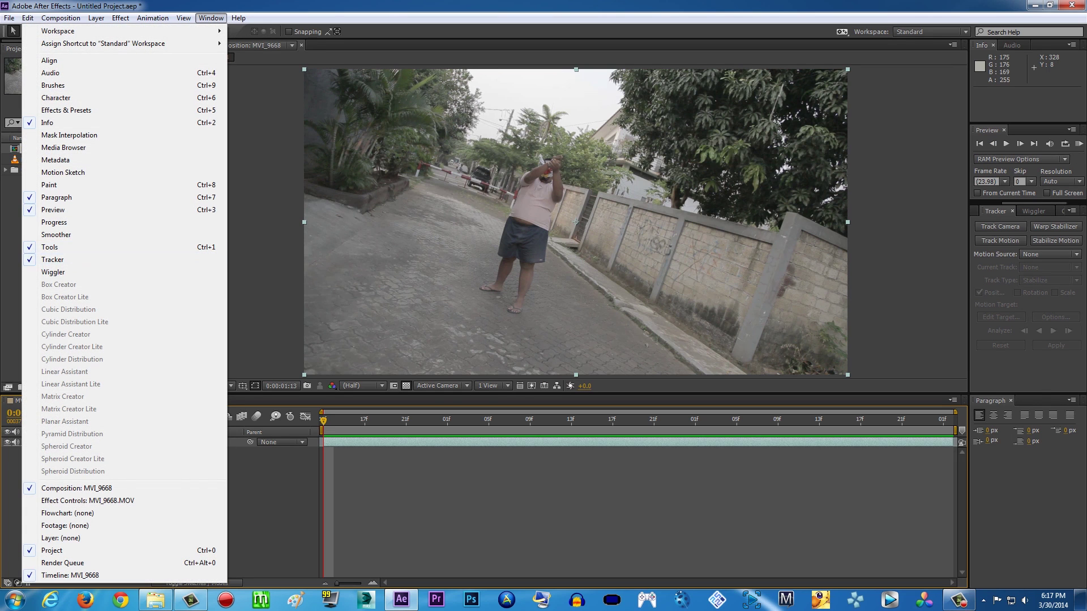
left_click(99, 259)
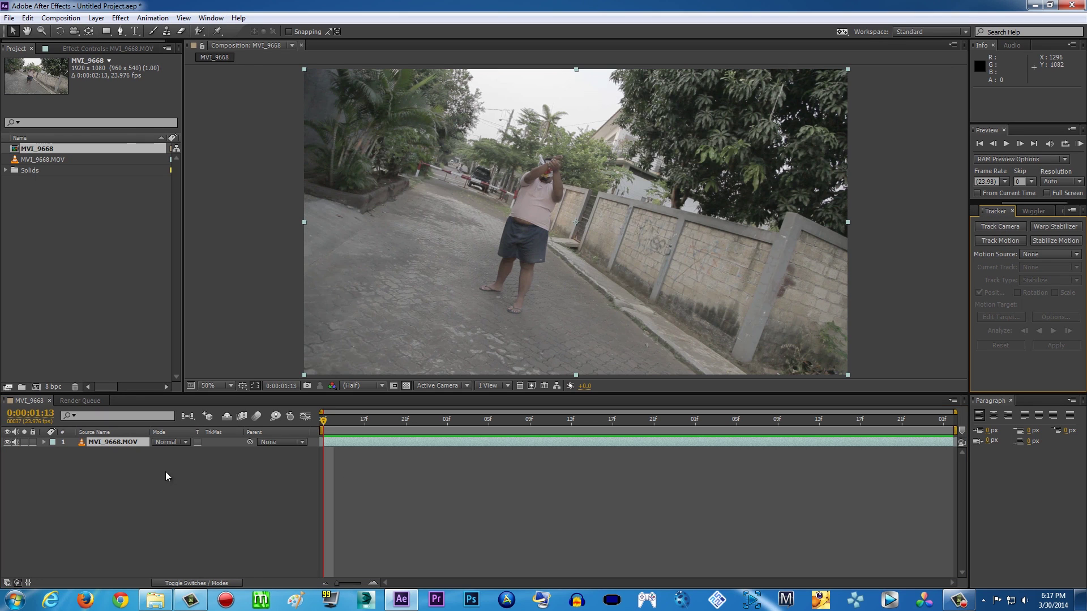
left_click(131, 447)
Step: Run Track Camera on MVI_9668.MOV, check the solve near 0:00:01:15, and right-click a ground target
left_click(1010, 227)
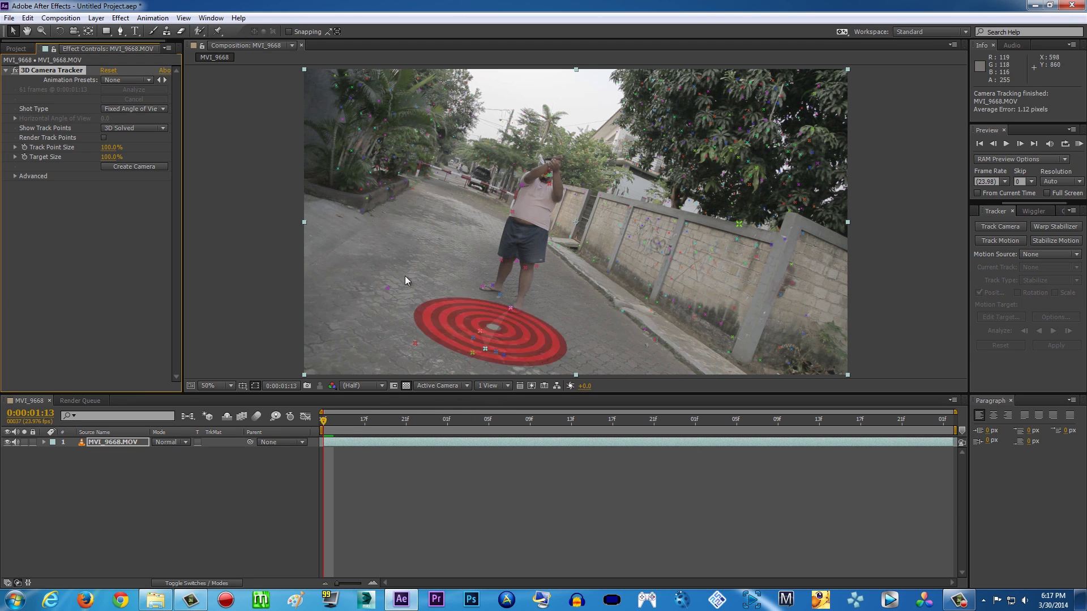
left_click(343, 421)
mouse_move(404, 422)
left_mouse_down()
mouse_move(902, 419)
mouse_move(380, 420)
mouse_move(395, 420)
left_mouse_up()
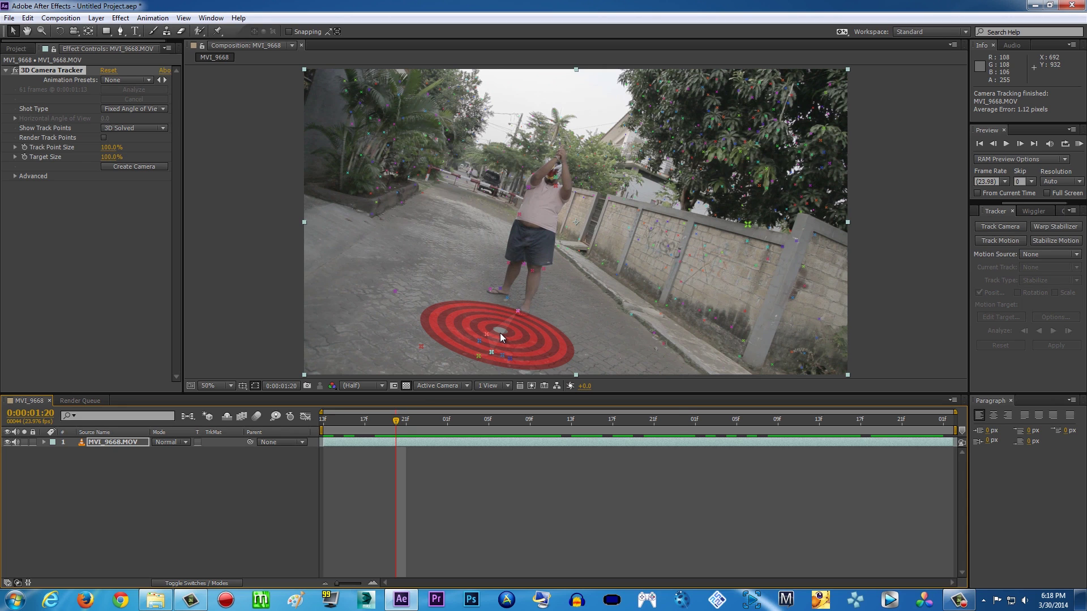
right_click(500, 336)
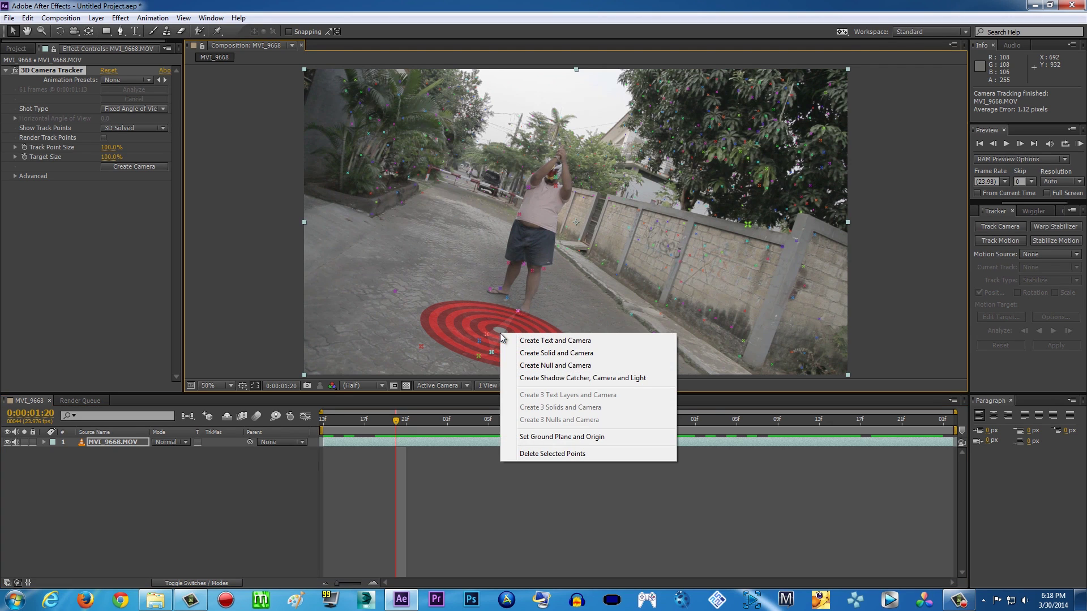
Step: Create a solid and camera on the ground target and scrub to confirm it sticks to the road
left_click(579, 354)
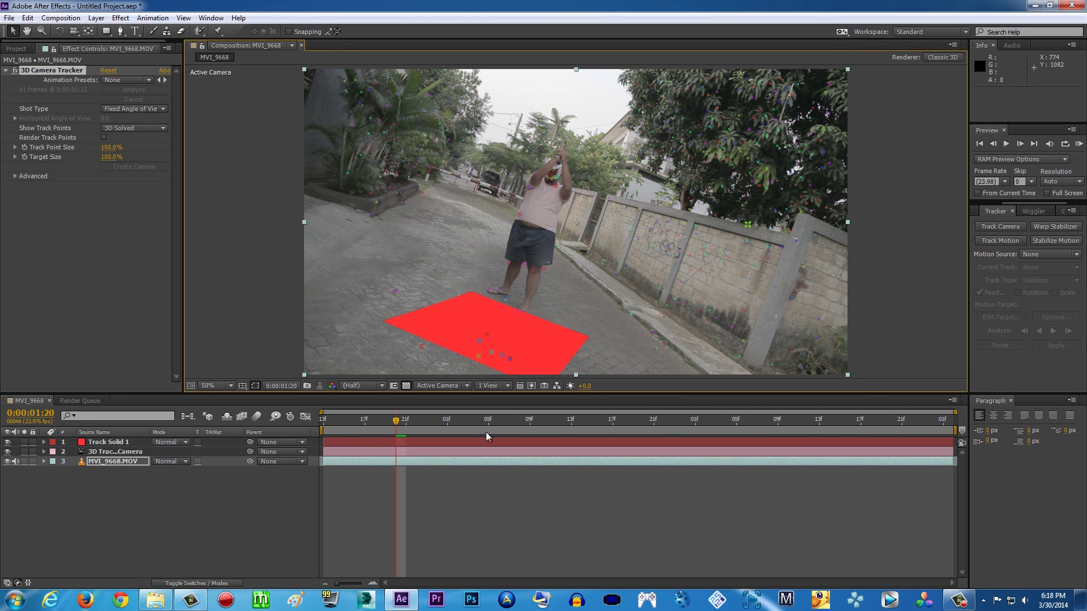
mouse_move(396, 420)
left_mouse_down()
mouse_move(878, 420)
mouse_move(416, 421)
left_mouse_up()
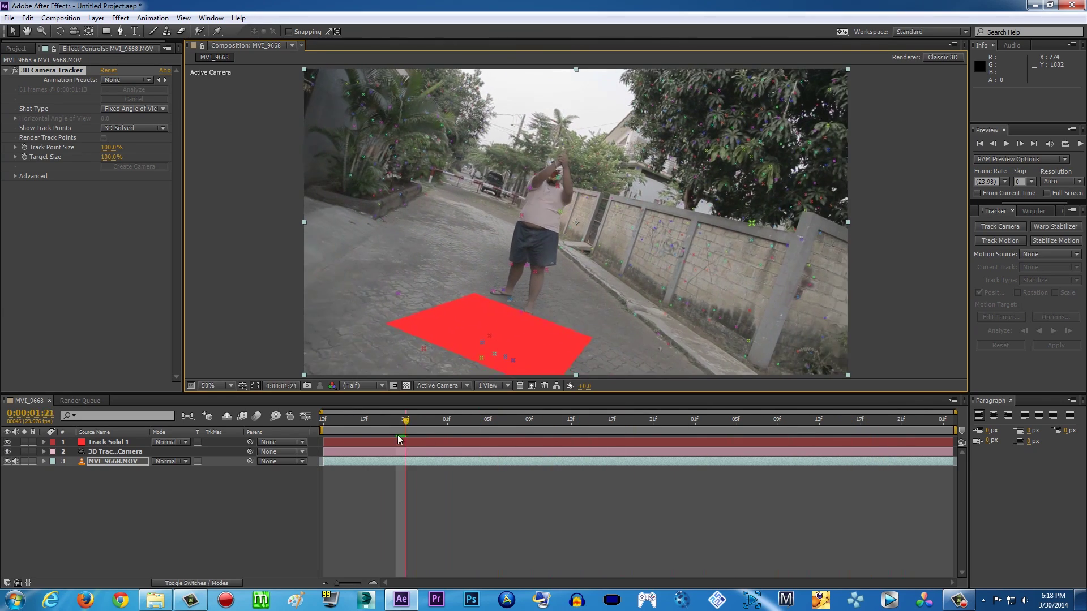
mouse_move(437, 434)
left_mouse_down()
mouse_move(735, 422)
mouse_move(417, 439)
left_mouse_up()
key("space")
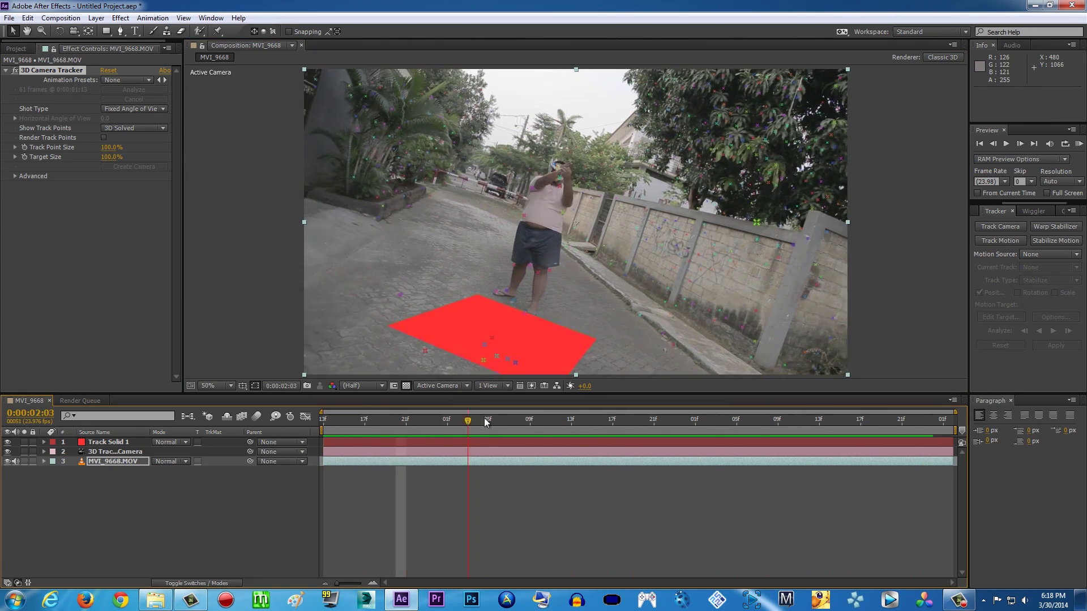
left_click_drag(719, 420, 406, 421)
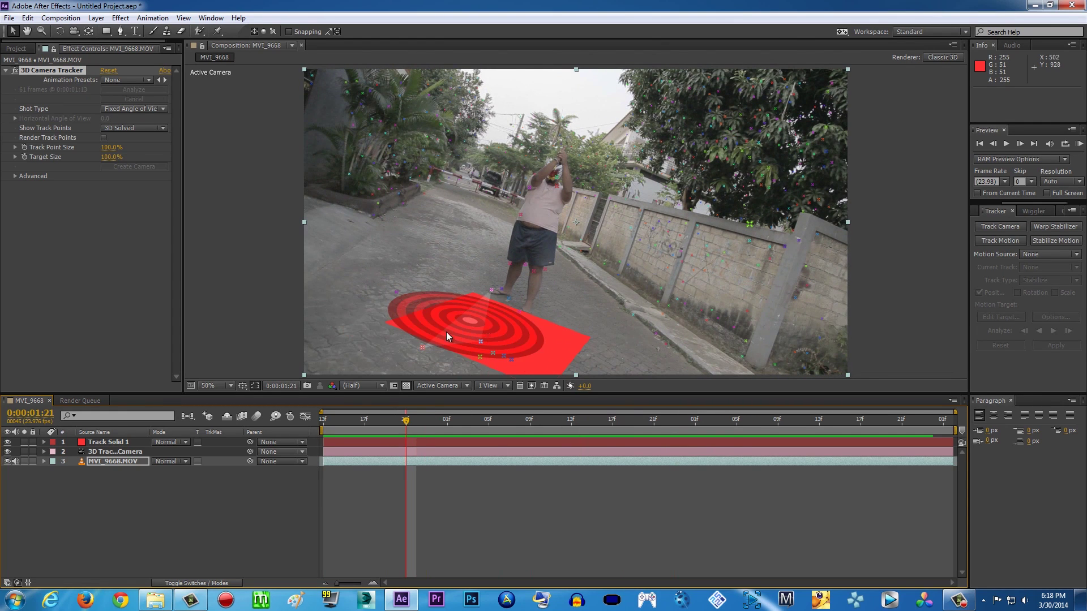
left_click_drag(414, 426, 612, 426)
Step: Look through the tracker's display, shot type and preset options, then expand Advanced
left_click(152, 129)
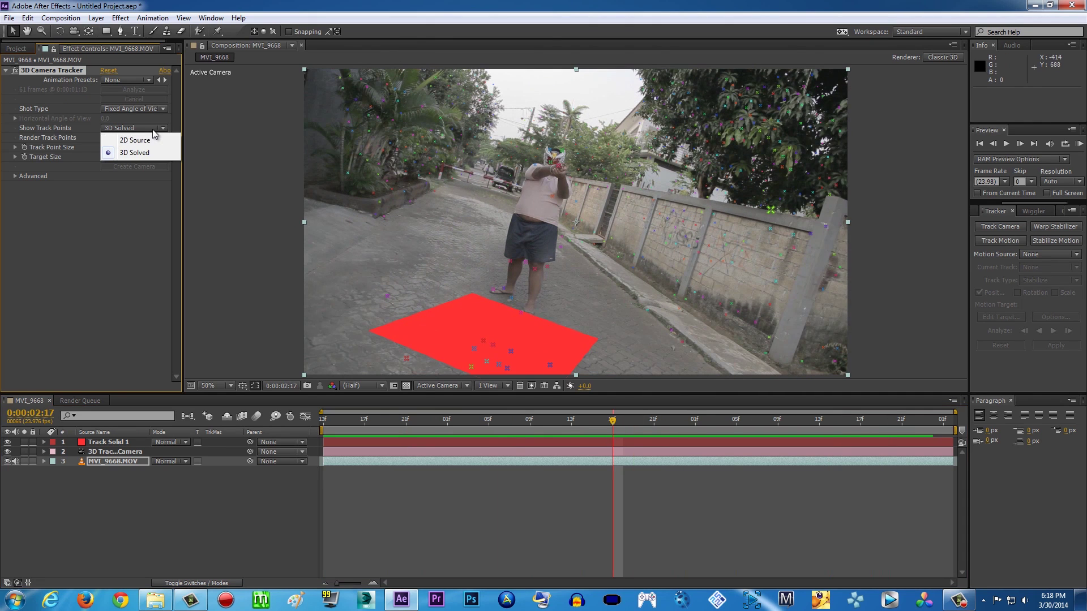
left_click(148, 204)
left_click(158, 110)
left_click(145, 81)
left_click(148, 79)
left_click(124, 199)
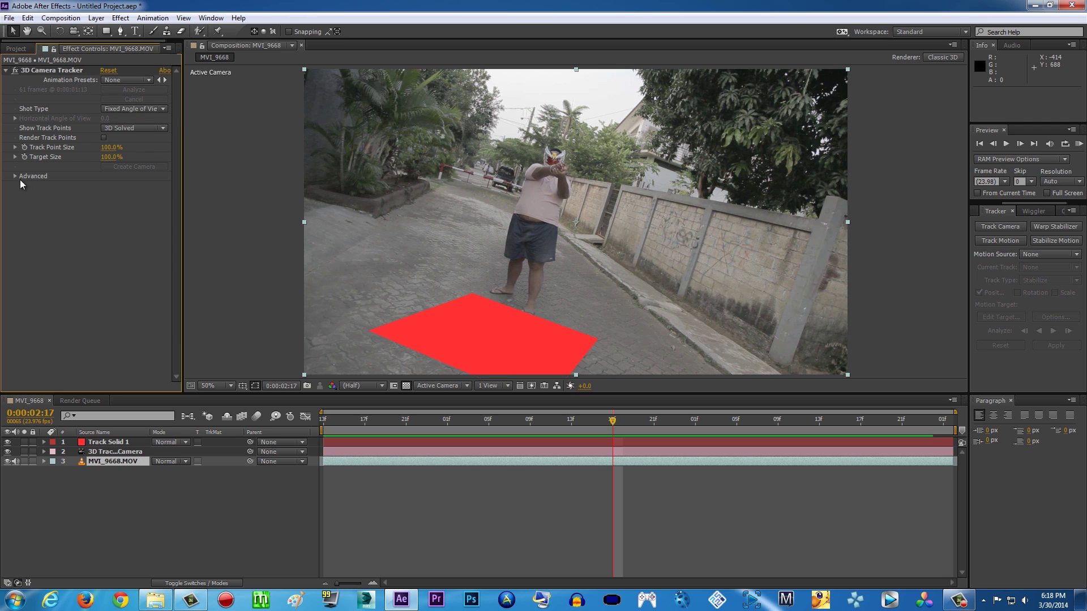
left_click(15, 176)
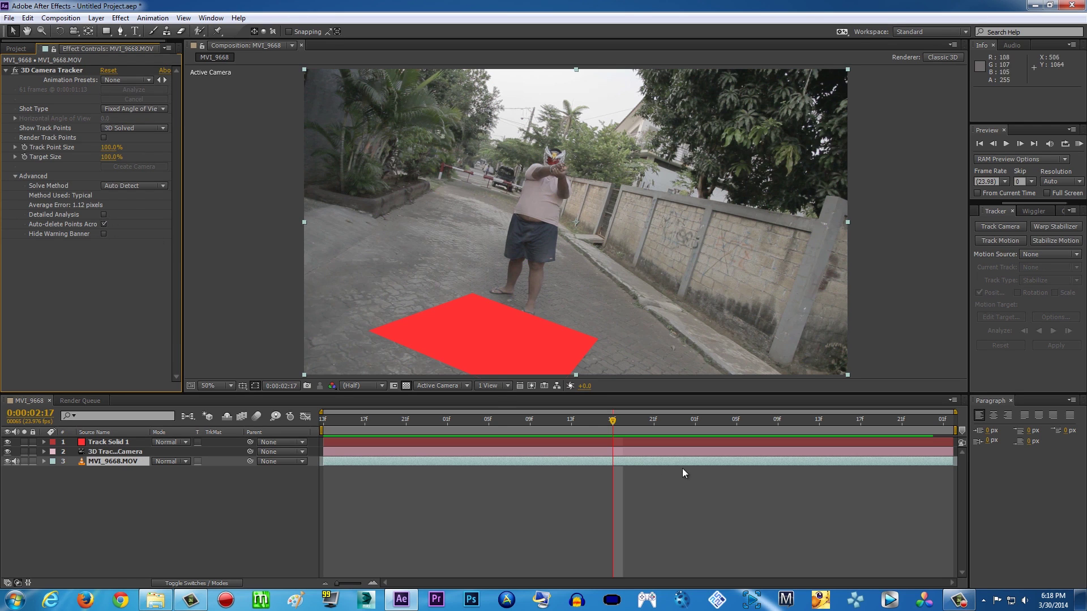
Step: Return to the clip start and hide Track Solid 1 with its eye switch
left_click_drag(604, 422, 386, 429)
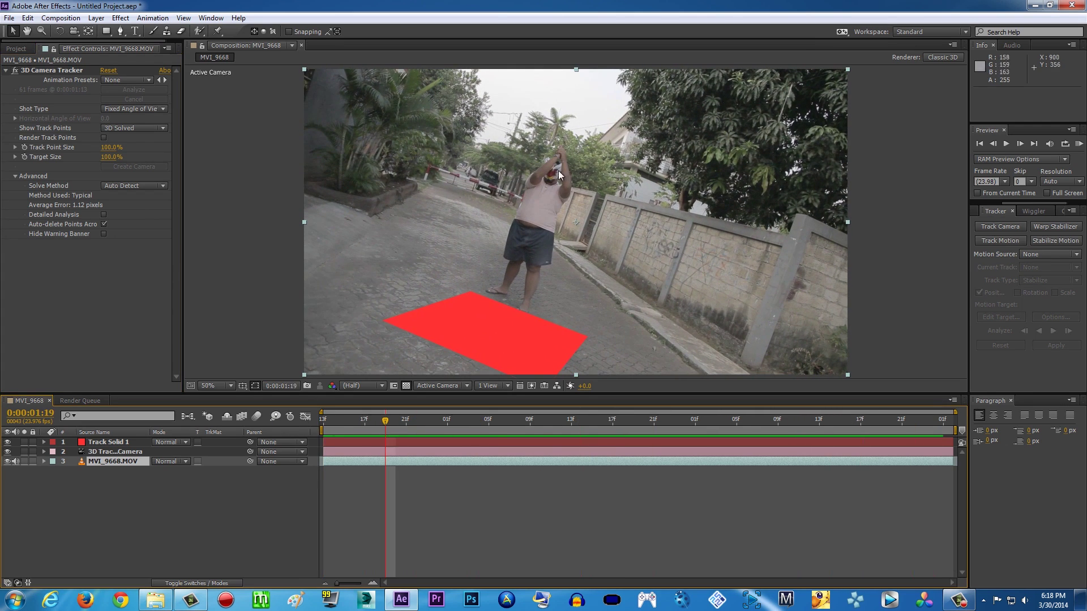
left_click_drag(518, 431, 259, 432)
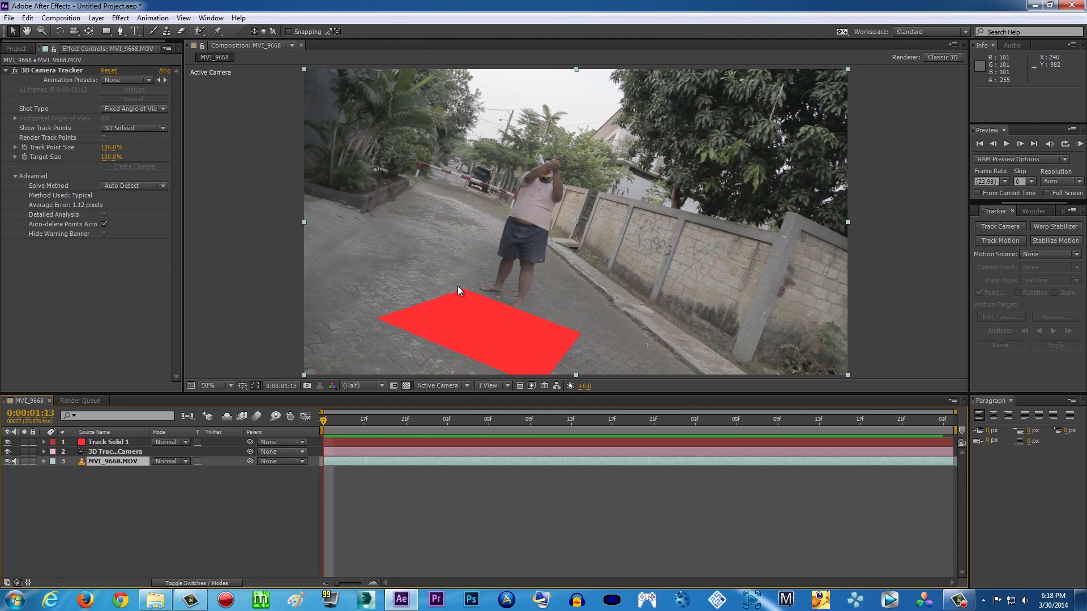
left_click(7, 443)
mouse_move(323, 420)
left_mouse_down()
mouse_move(861, 420)
mouse_move(307, 422)
left_mouse_up()
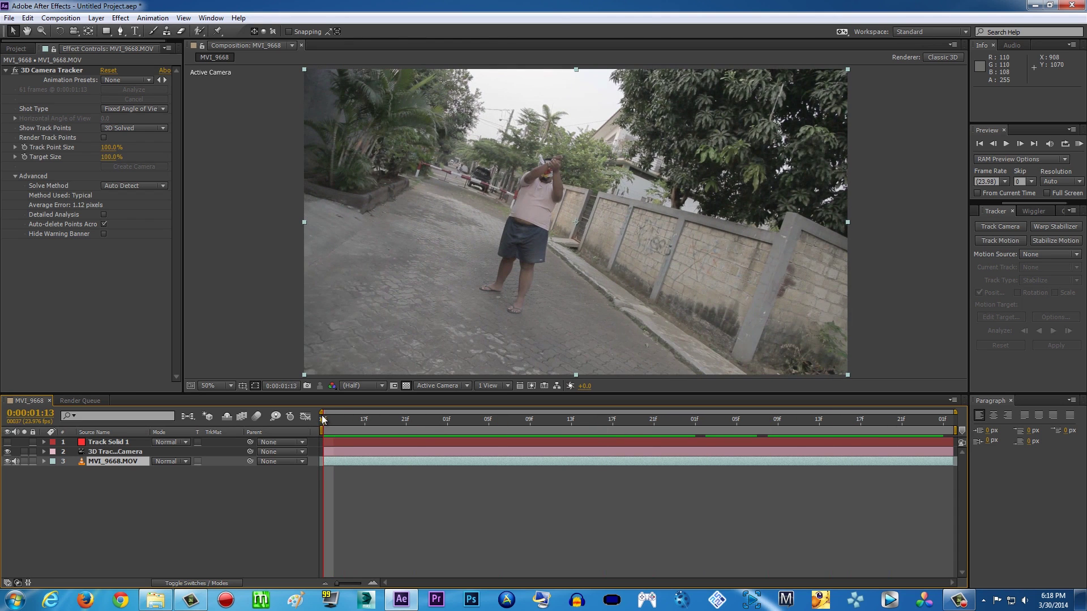
left_click(96, 17)
Step: Create a new black solid named 'Missile'
mouse_move(131, 31)
left_click(226, 42)
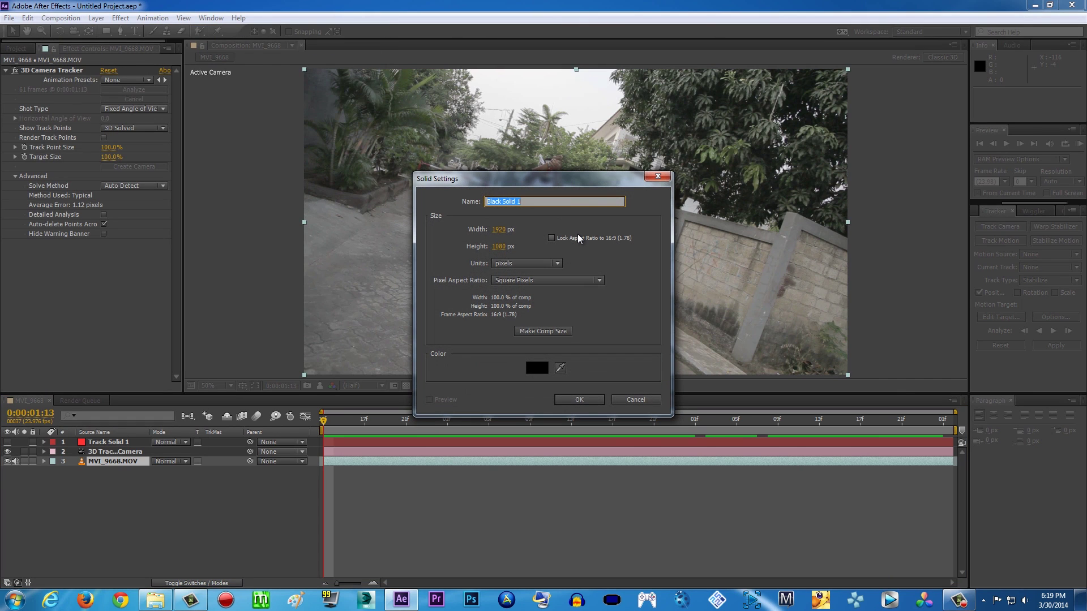
type("Missile")
left_click(531, 369)
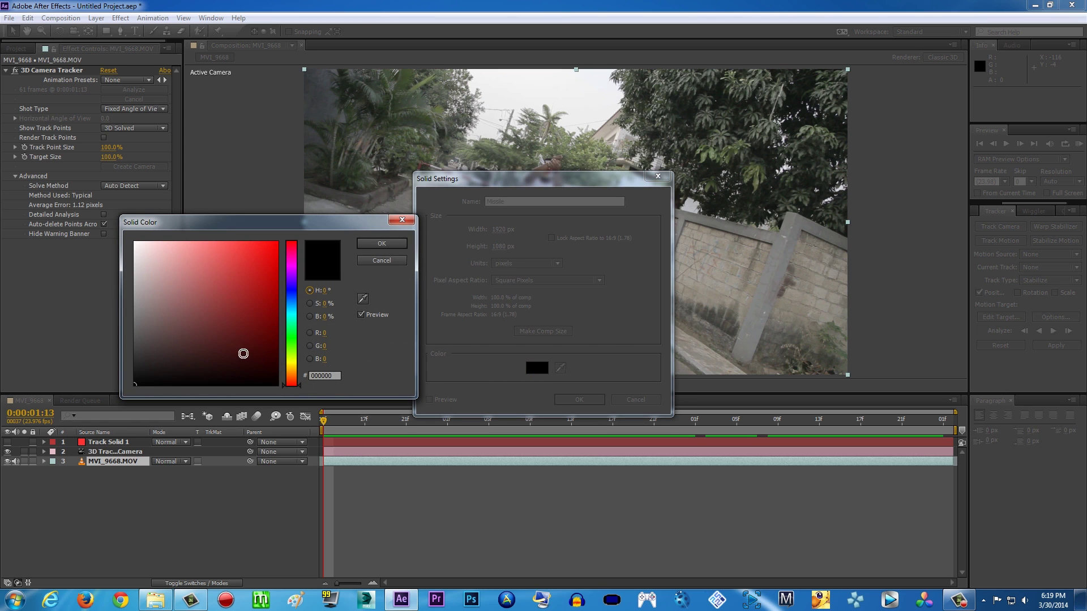
left_click(381, 243)
left_click(601, 401)
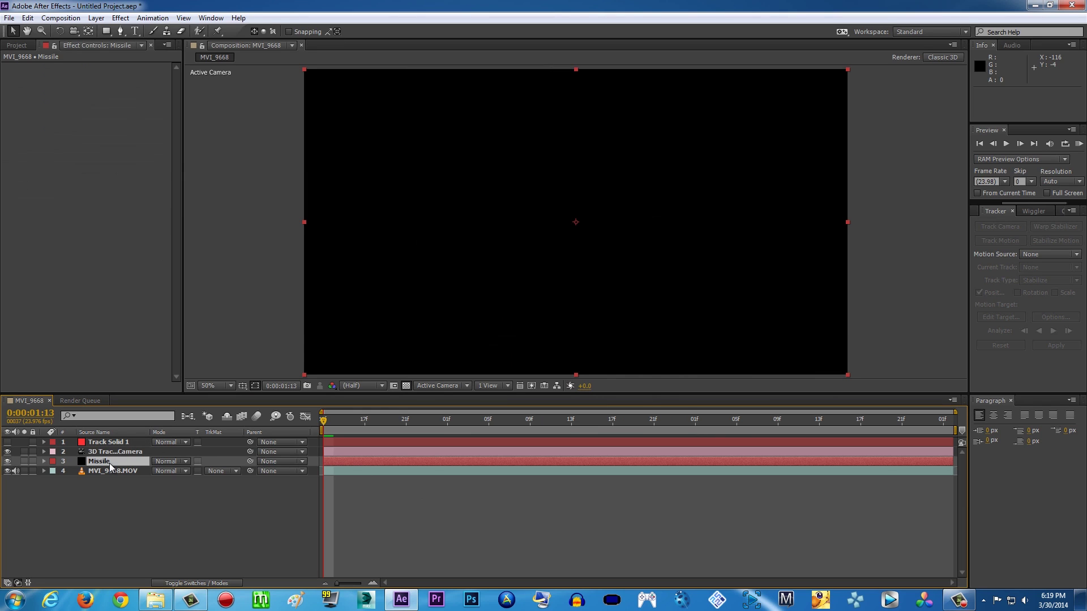
Step: Move the Missile layer to the top of the stack and apply Trapcode Particular to it
left_click_drag(113, 462, 148, 439)
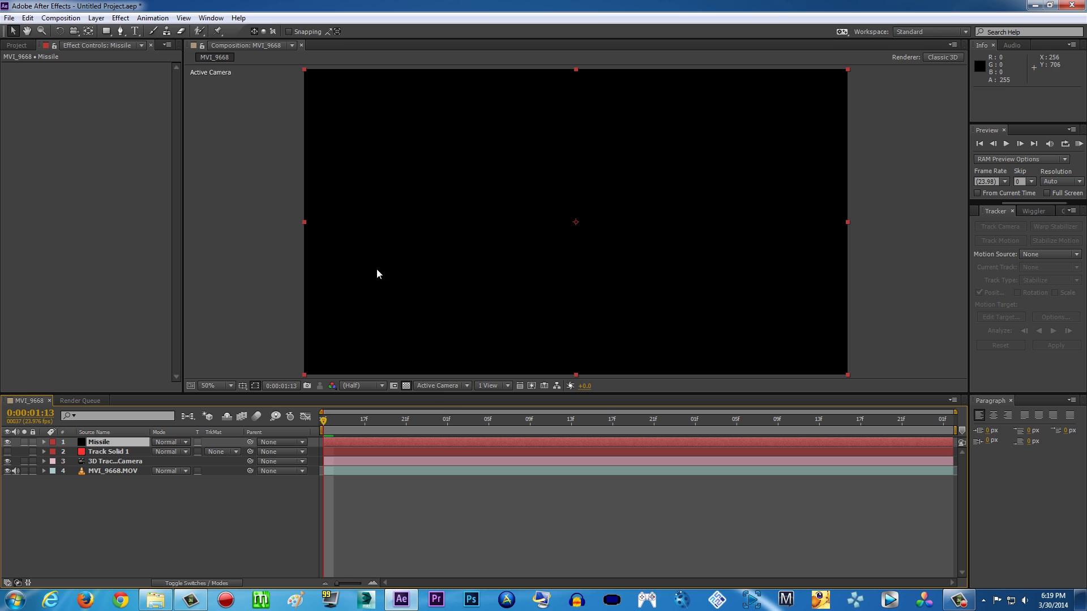
left_click(120, 17)
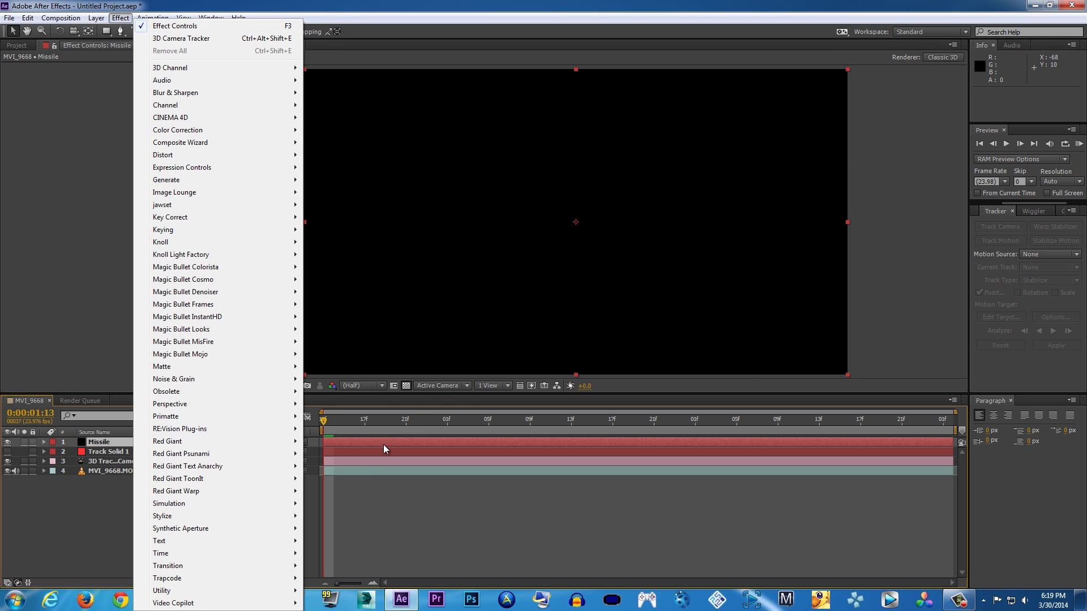
left_click(382, 446)
left_click(124, 441)
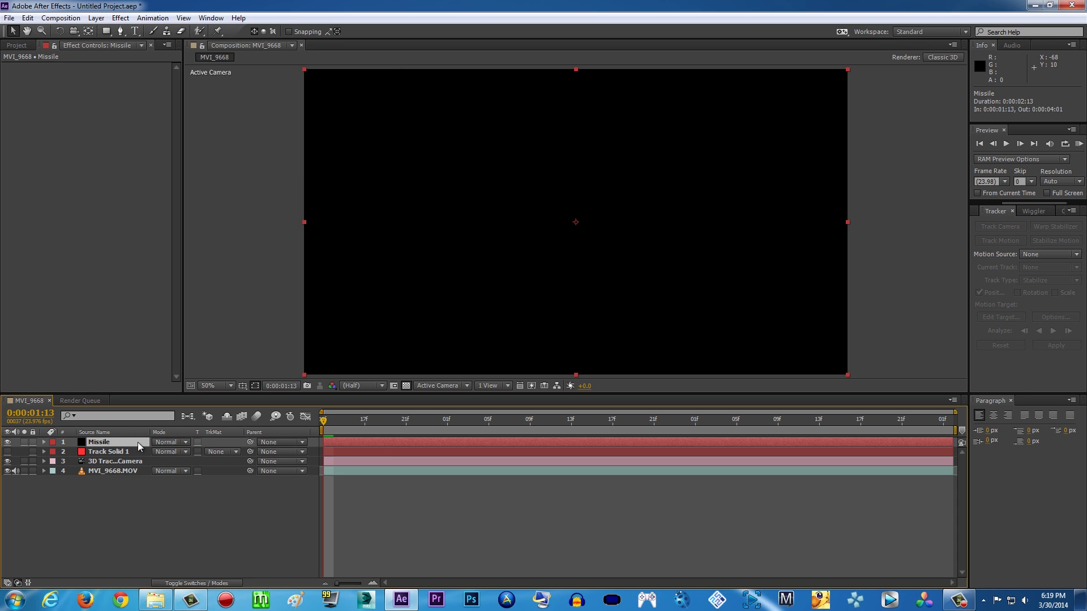
left_click(120, 18)
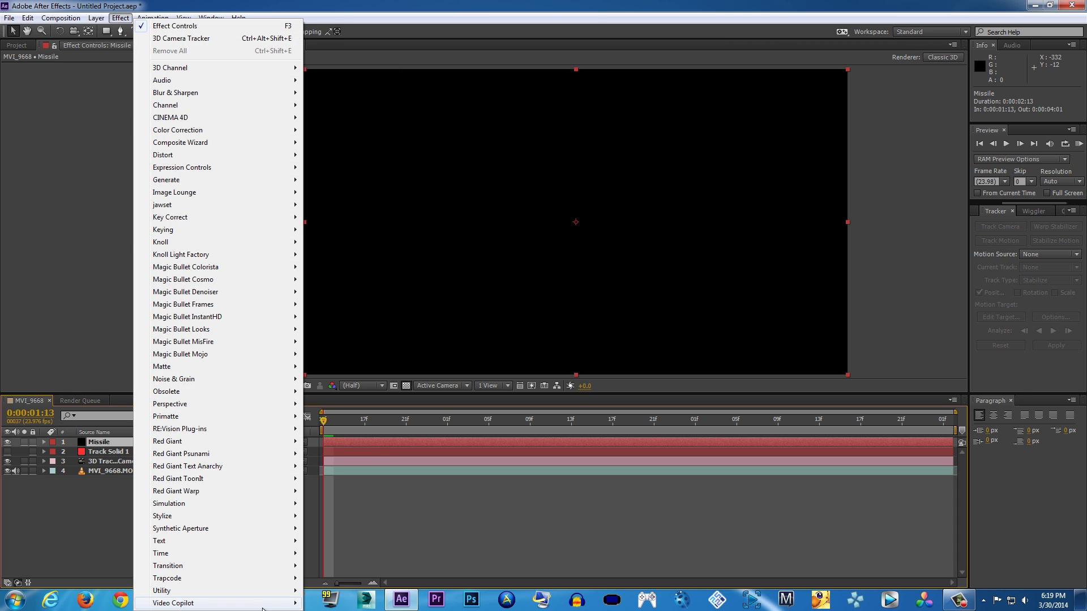
mouse_move(262, 608)
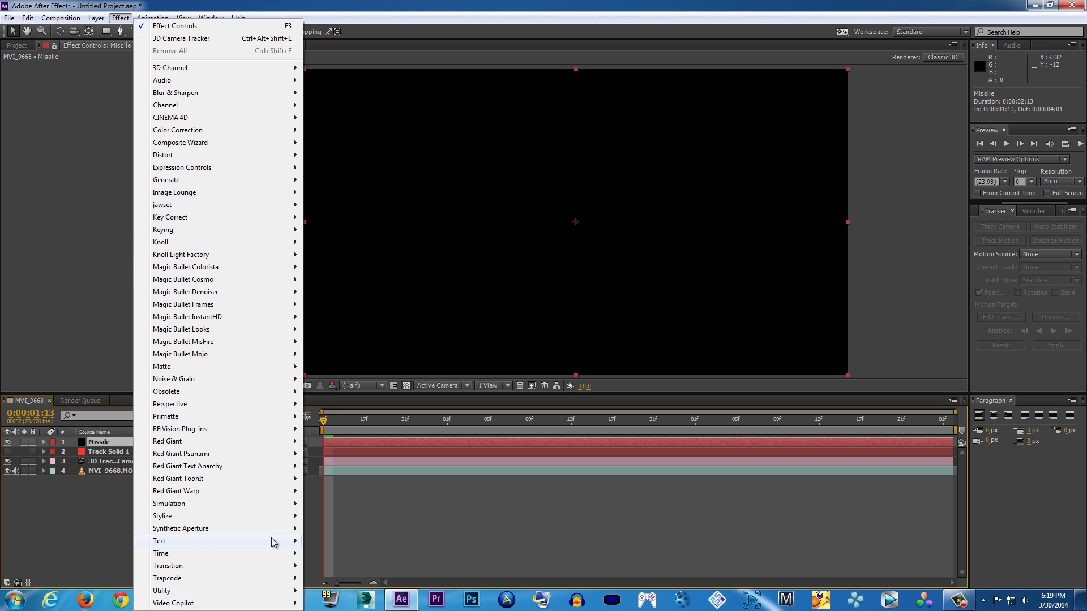
mouse_move(246, 578)
left_click(85, 540)
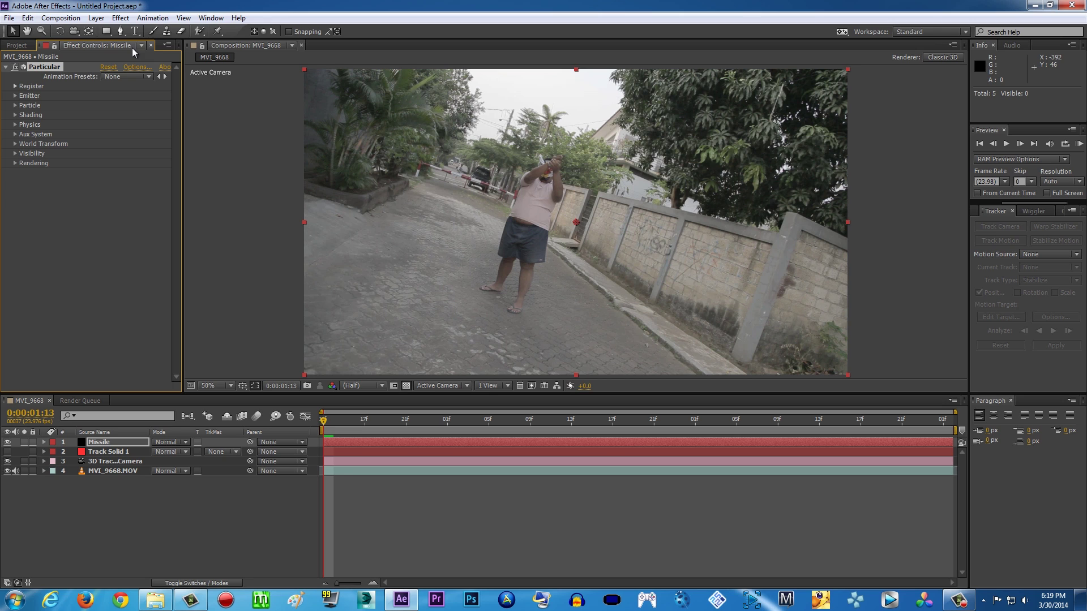
left_click_drag(362, 424, 674, 436)
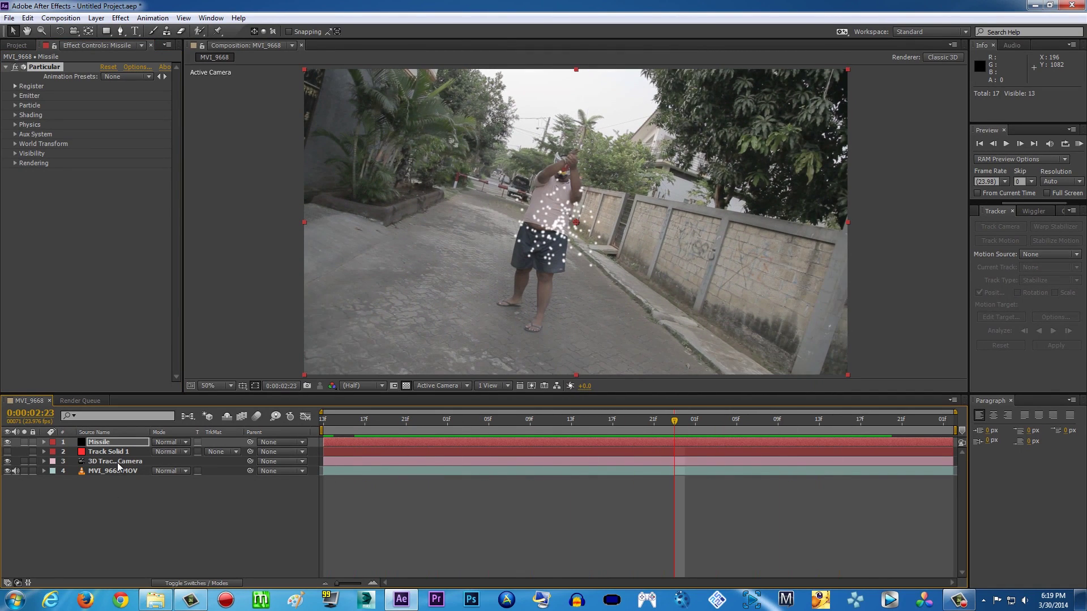
left_click_drag(429, 432, 653, 437)
left_click(560, 420)
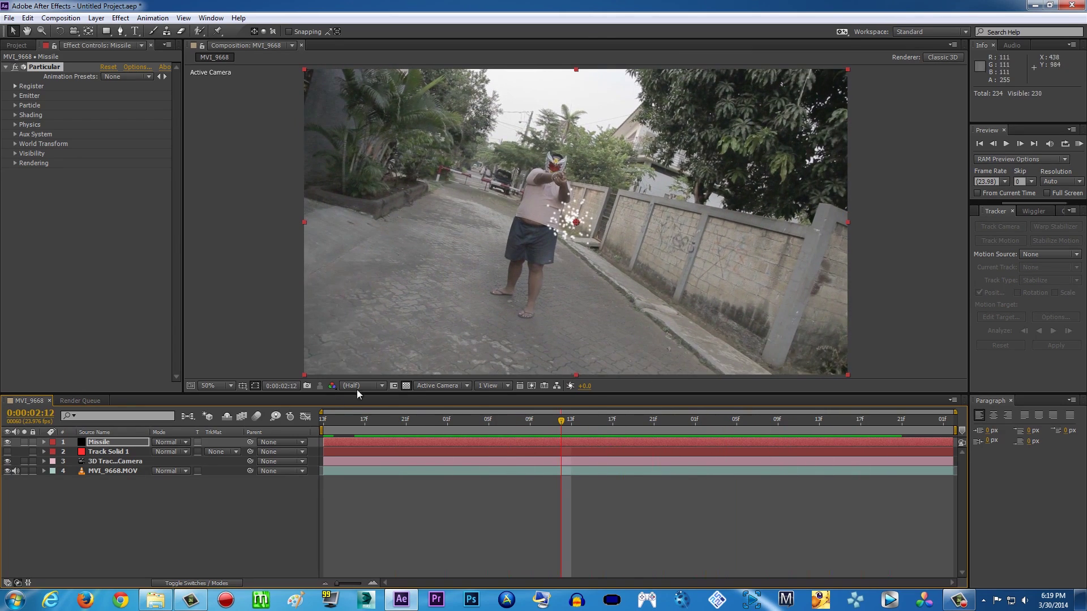
left_click_drag(539, 423, 487, 421)
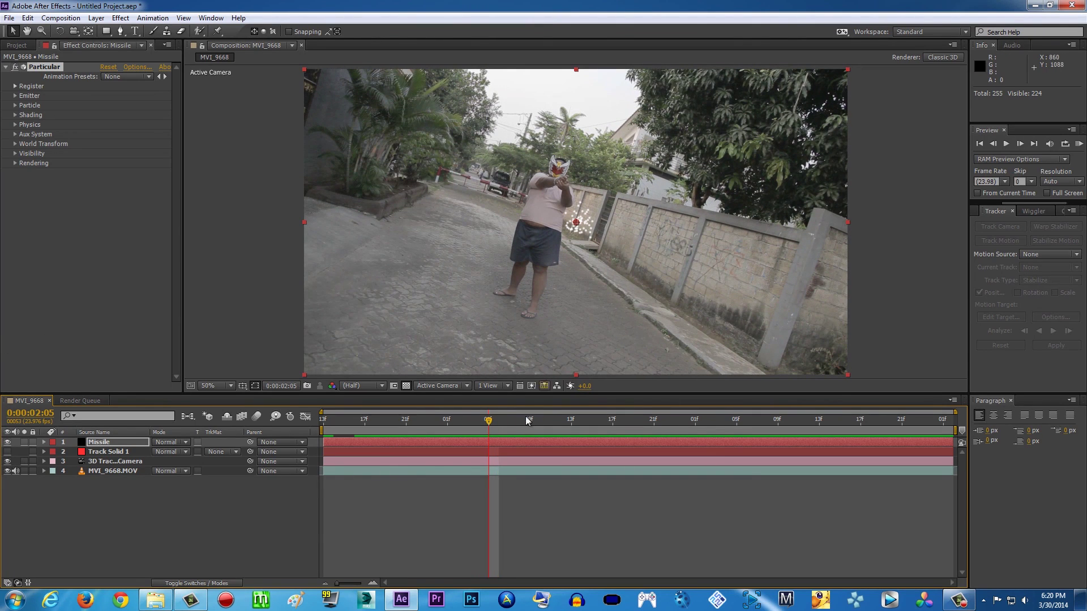
left_click(150, 77)
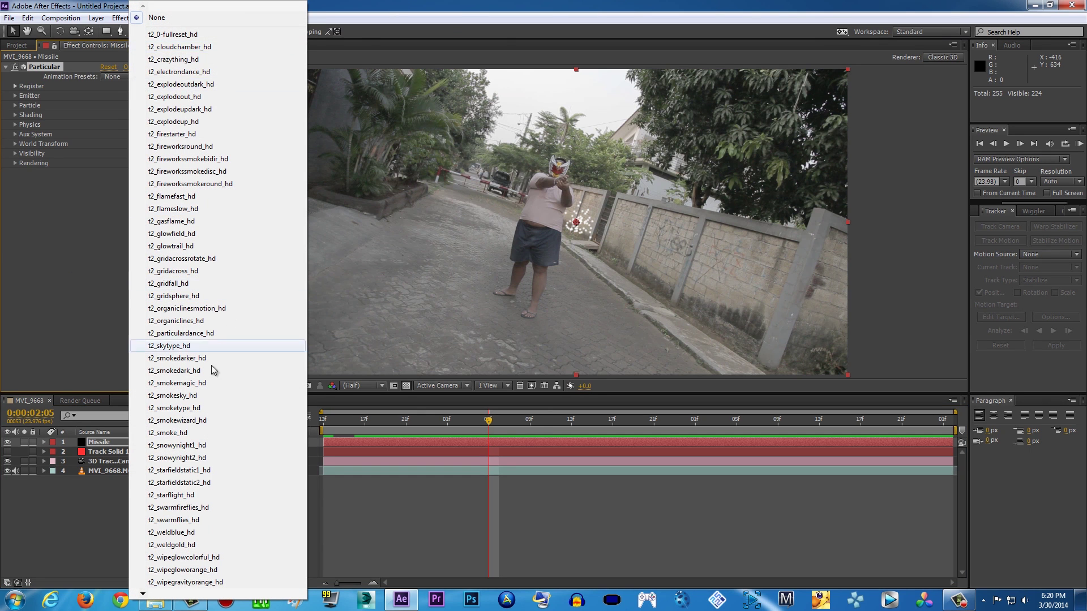
Step: Apply the t2_firestarter preset to Particular and scrub to preview the fire
left_click(63, 263)
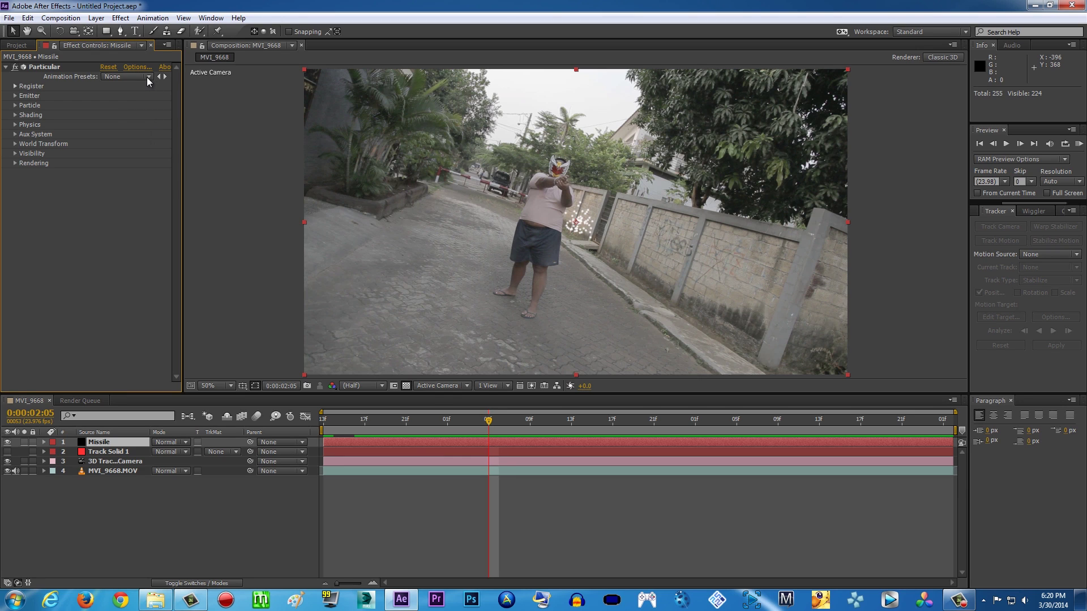
left_click(166, 45)
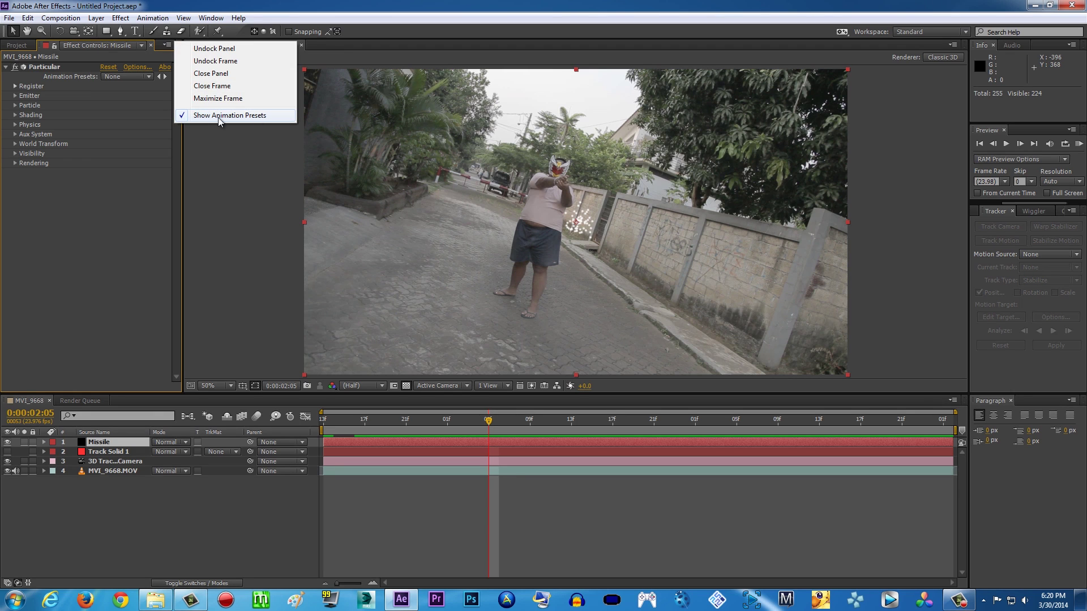
left_click(138, 165)
left_click(147, 77)
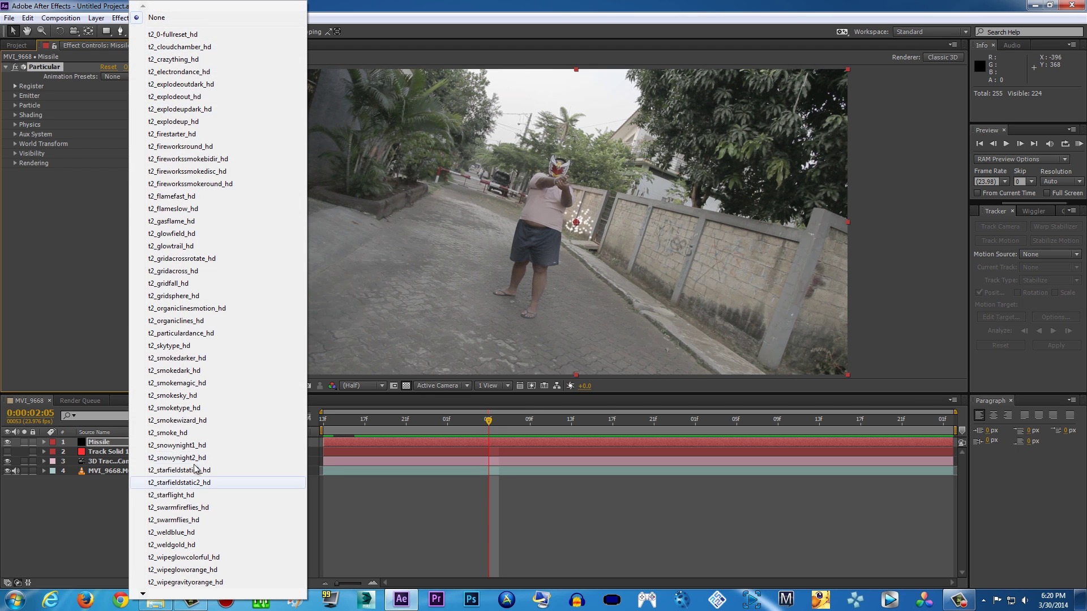
left_click(66, 256)
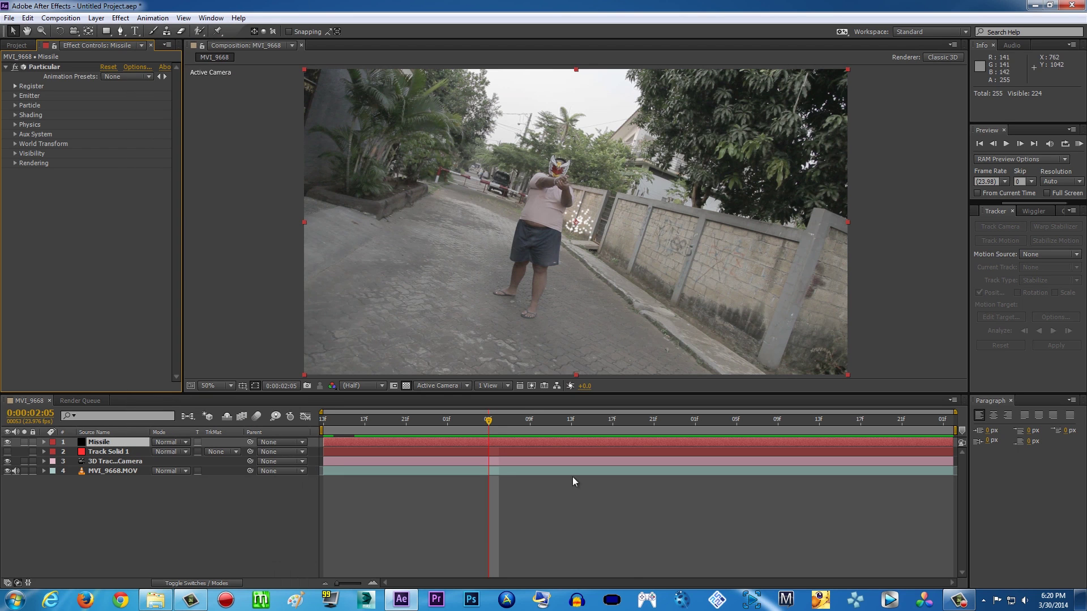
left_click(146, 78)
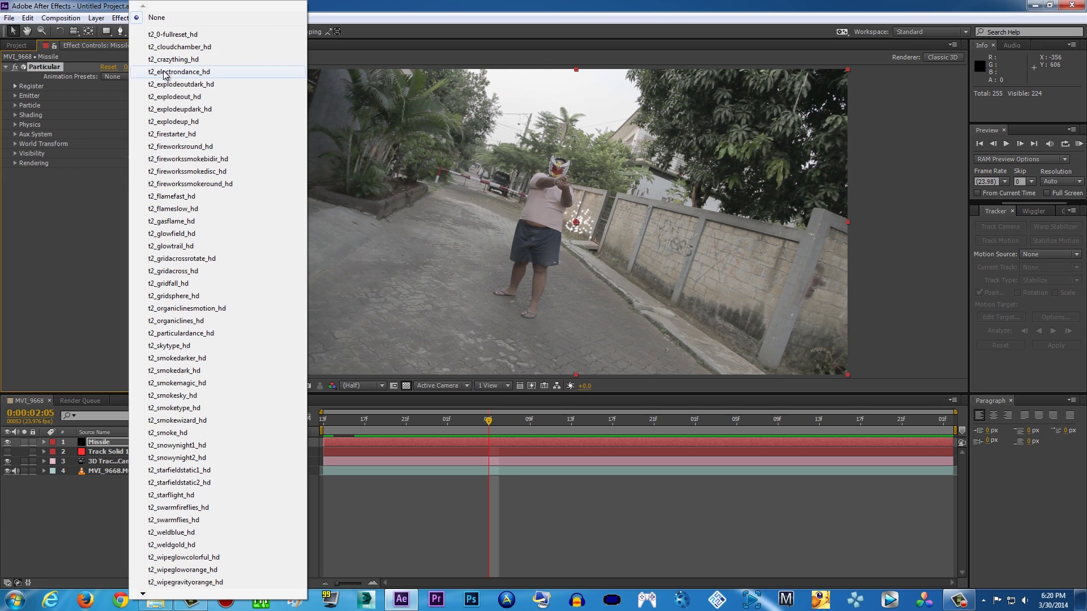
left_click(9, 206)
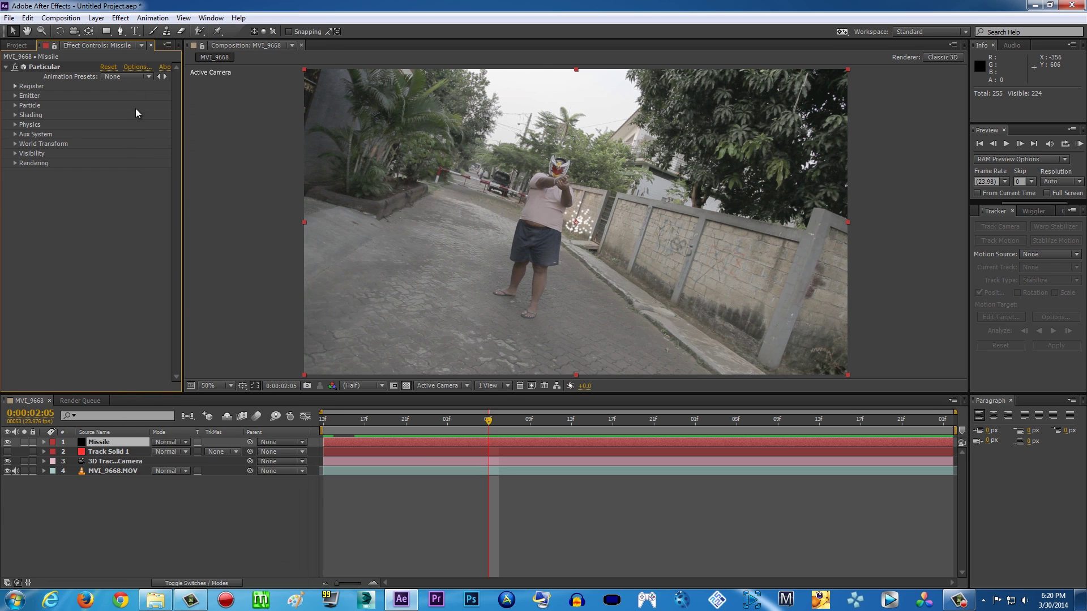
left_click(145, 76)
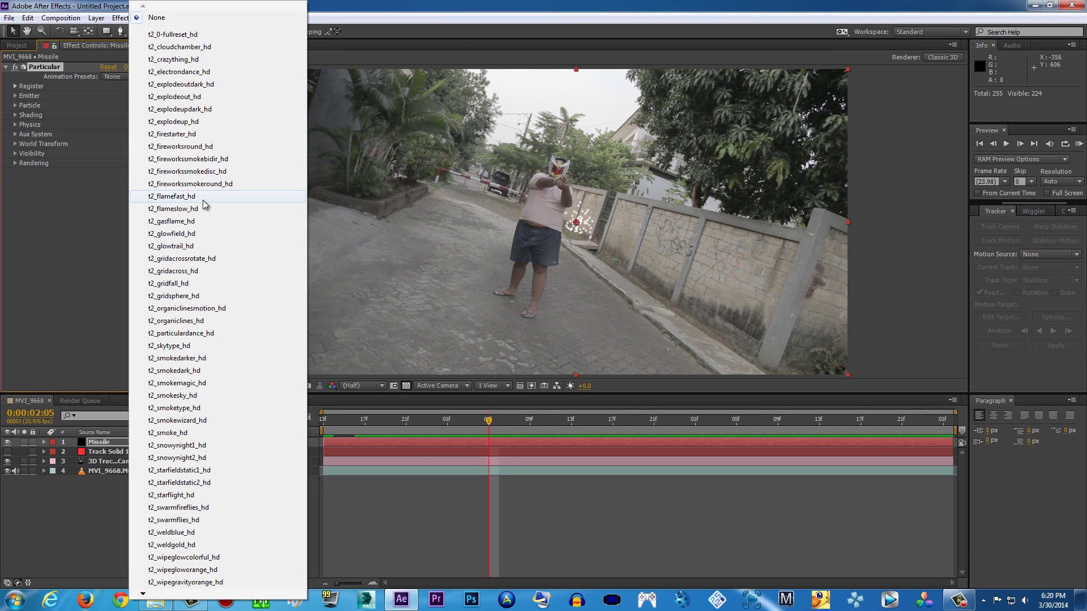
left_click(201, 135)
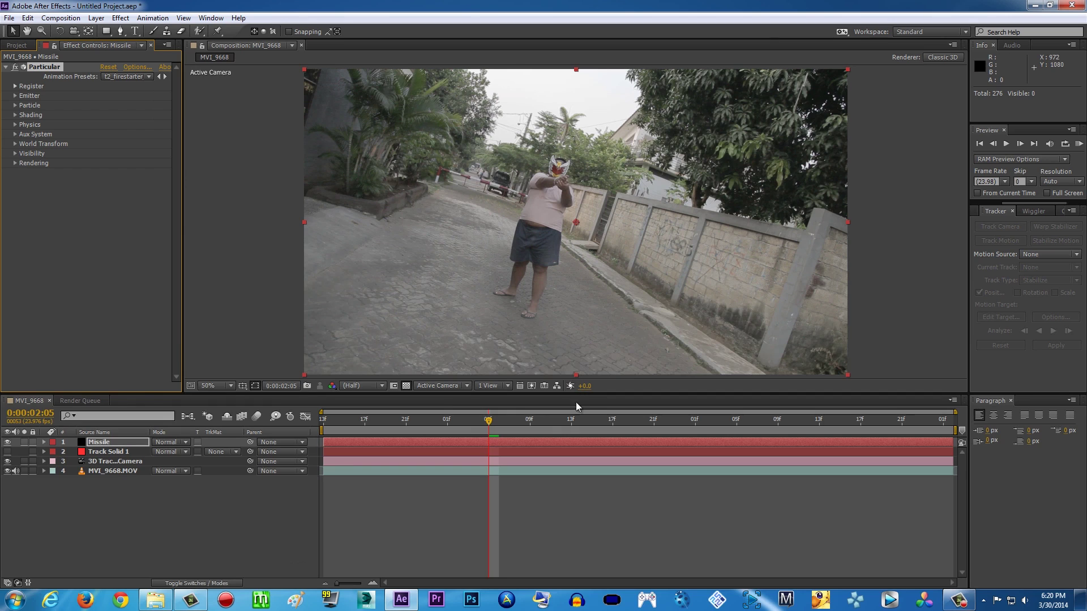
left_click_drag(463, 427, 663, 396)
Step: Expand Emitter, enable Position XY keyframing, and shift the emitter left around 0:00:02:15
left_click(15, 95)
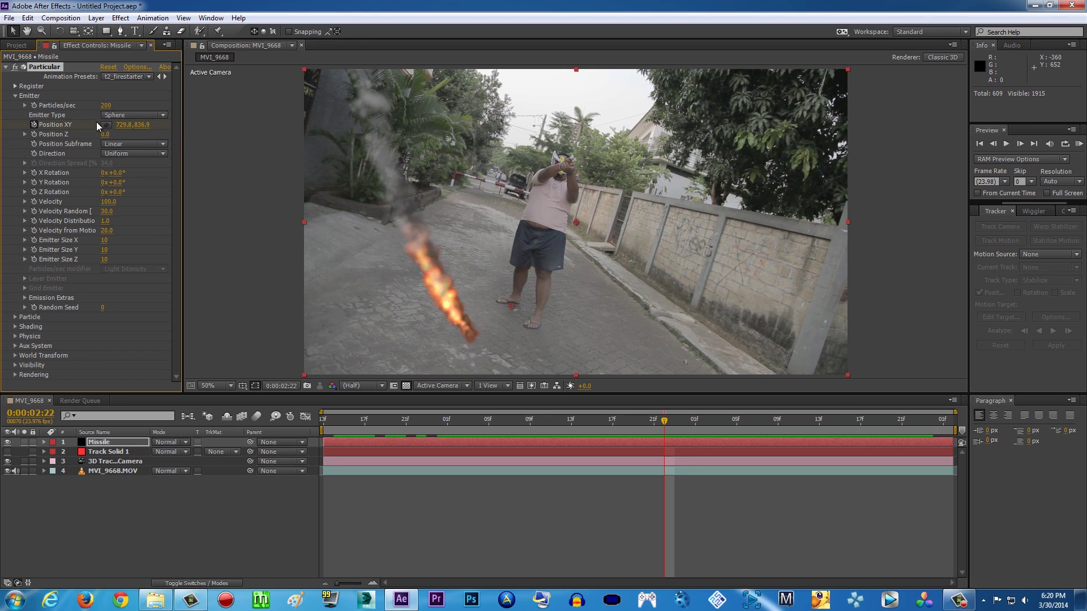
left_click(34, 124)
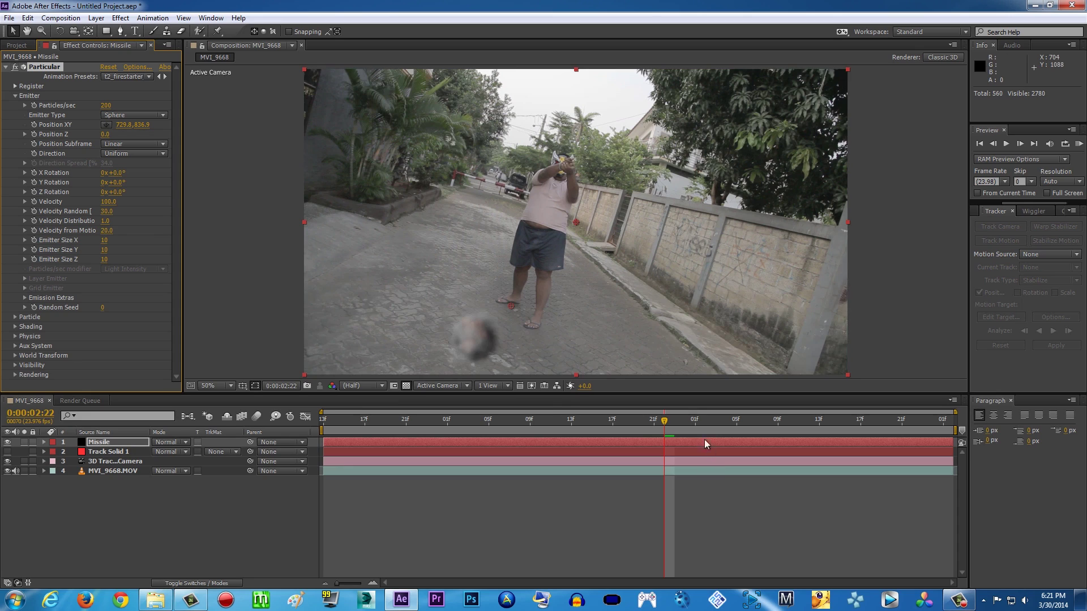
left_click_drag(665, 421, 494, 400)
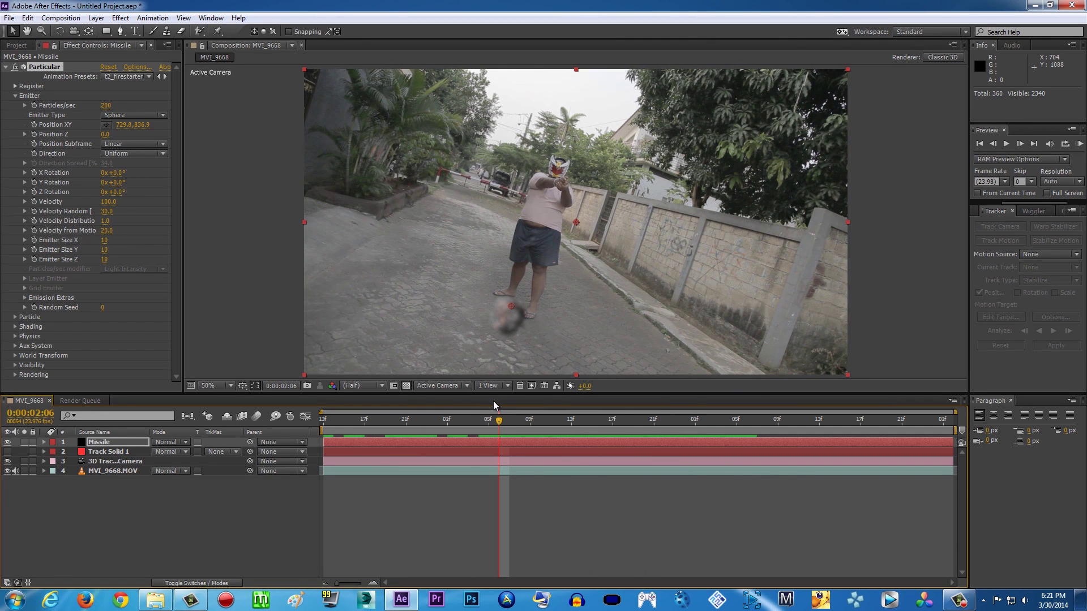
left_click_drag(504, 424, 653, 419)
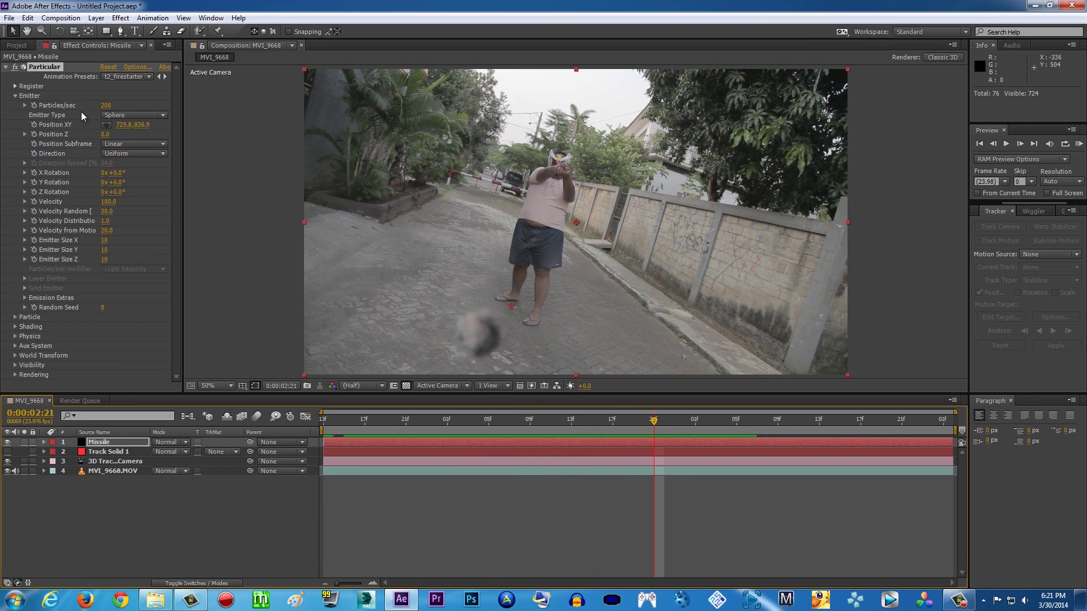
mouse_move(33, 124)
left_mouse_down()
mouse_move(177, 125)
mouse_move(16, 134)
left_mouse_up()
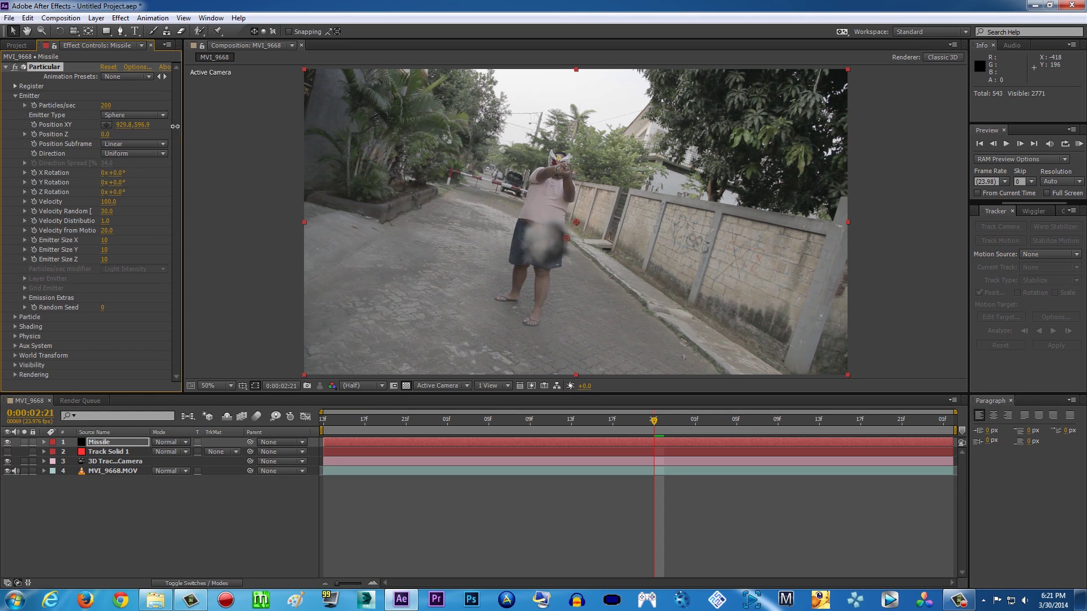
Step: Place the emitter on the man's raised hands, Position XY 867.6, 227.9 and Position Z 1310.0
left_click_drag(175, 126, 193, 127)
left_click_drag(98, 135, 201, 153)
left_click_drag(152, 127, 15, 138)
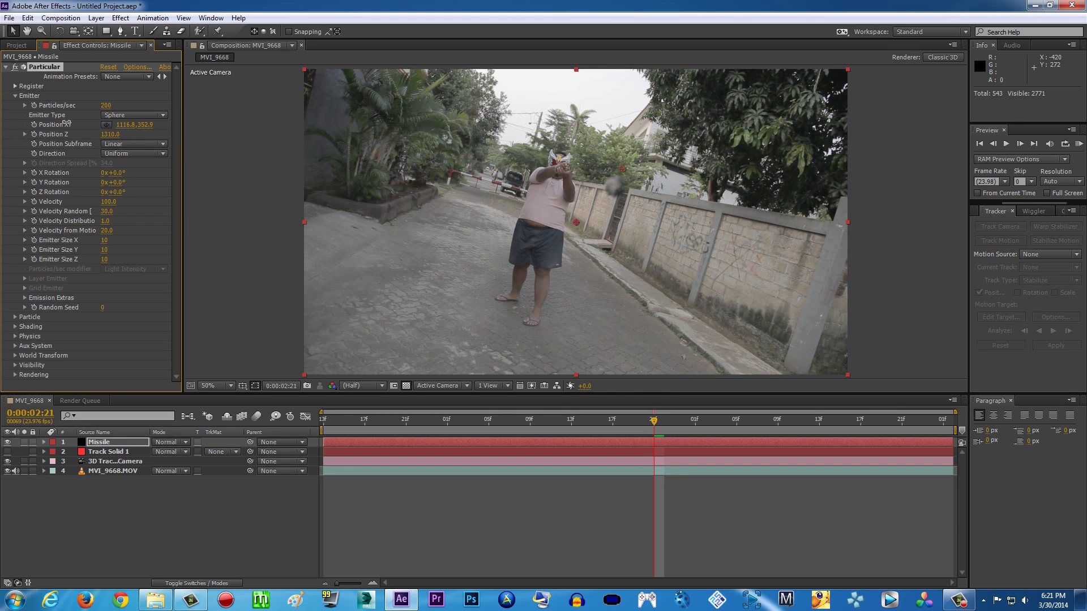
left_click_drag(113, 124, 2, 121)
left_click_drag(124, 124, 65, 121)
left_click_drag(552, 422, 829, 419)
left_click_drag(660, 419, 447, 419)
left_click_drag(446, 419, 653, 415)
Step: Trim the Missile layer to start near 0:00:02:20, keyframe Position XY, and reveal its keyframes
left_click(654, 418)
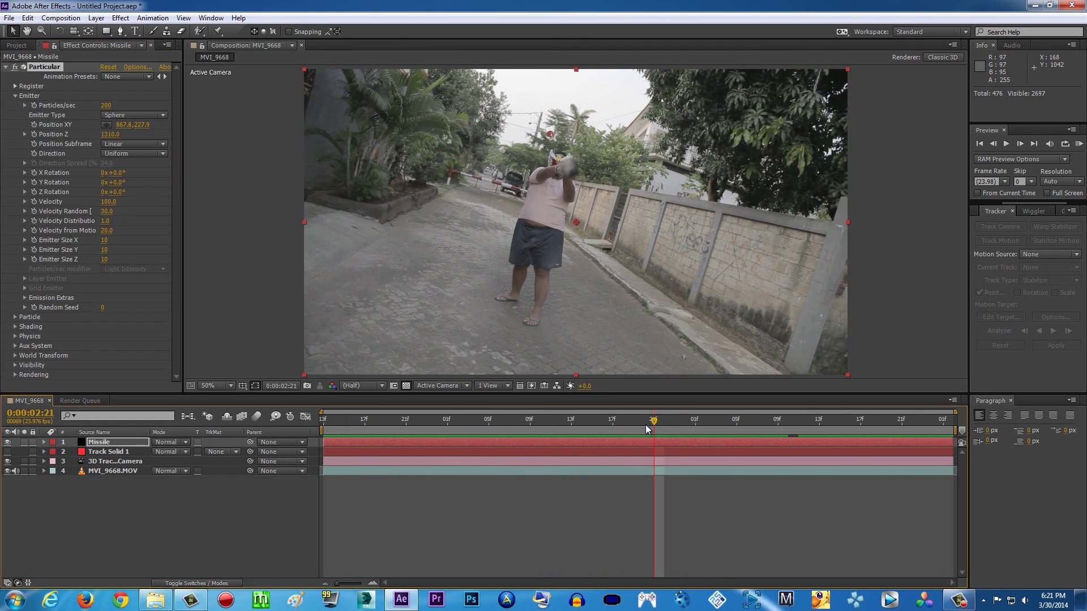
left_click_drag(321, 440, 646, 447)
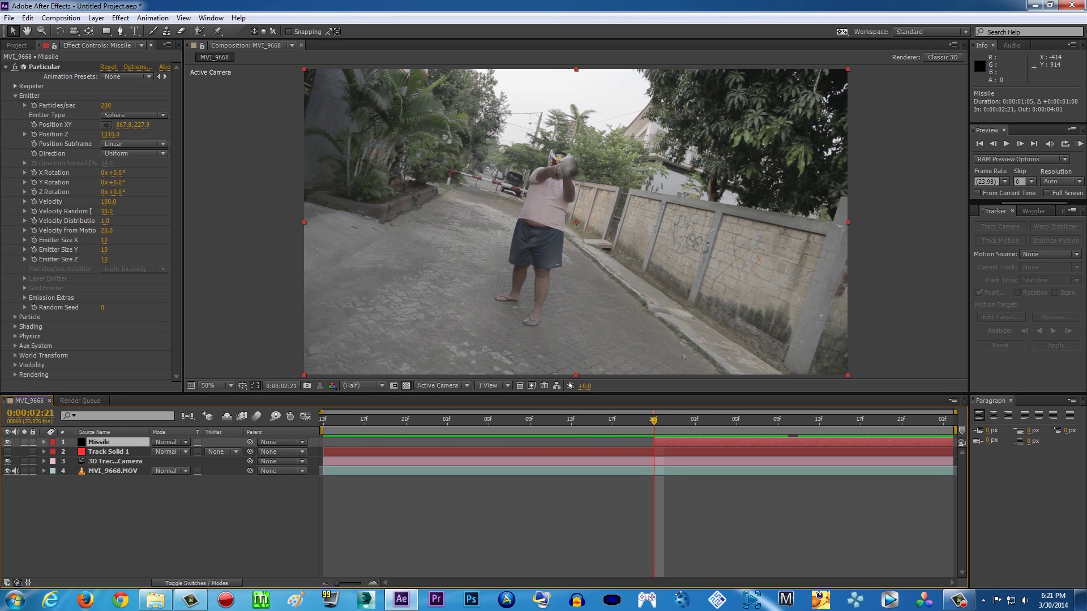
left_click(34, 125)
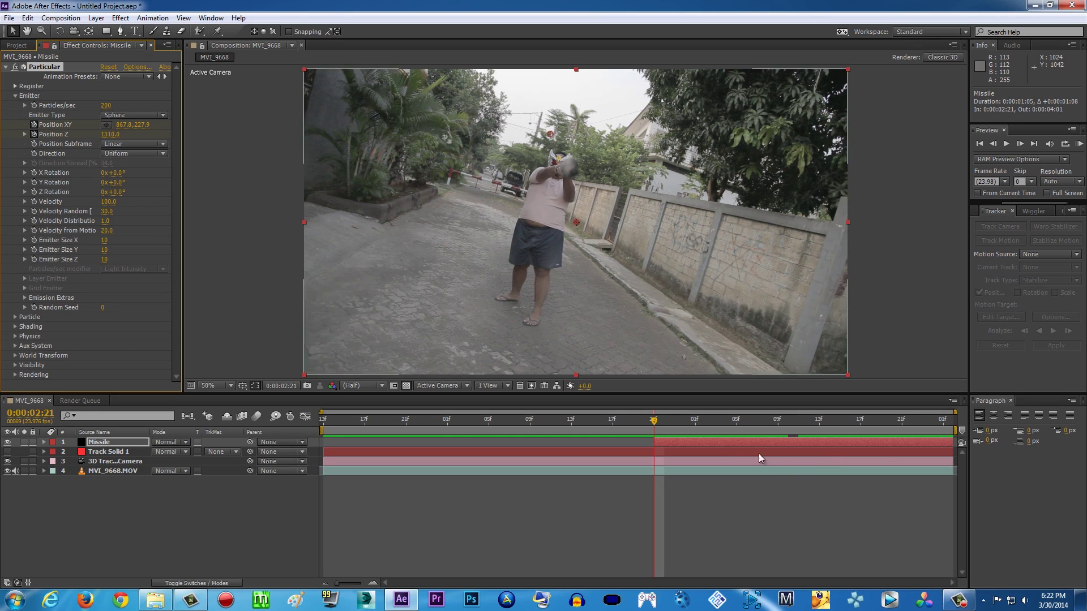
left_click(731, 442)
key("u")
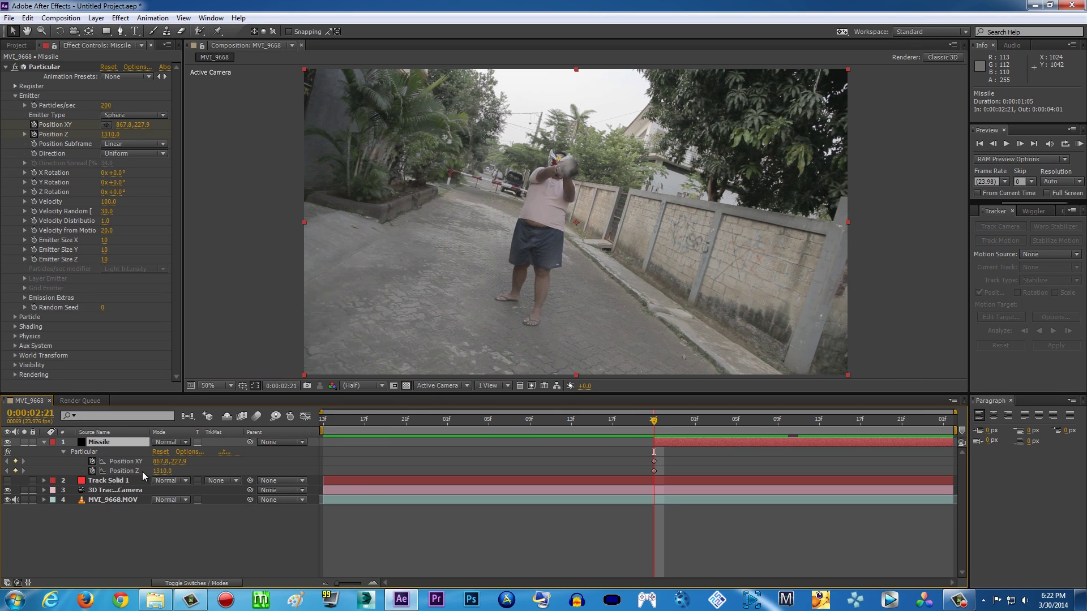
Step: At 0:00:03:03 key the emitter to Position XY 1697.8, 1025.9 and Position Z -3600.0
left_click_drag(656, 422, 716, 422)
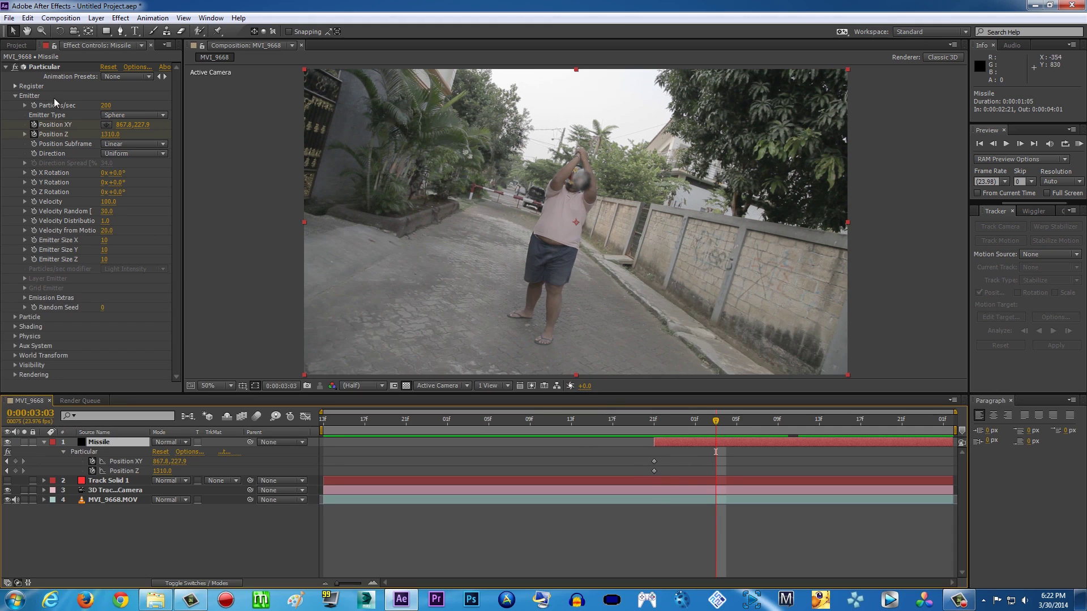
left_click_drag(112, 136, 5, 148)
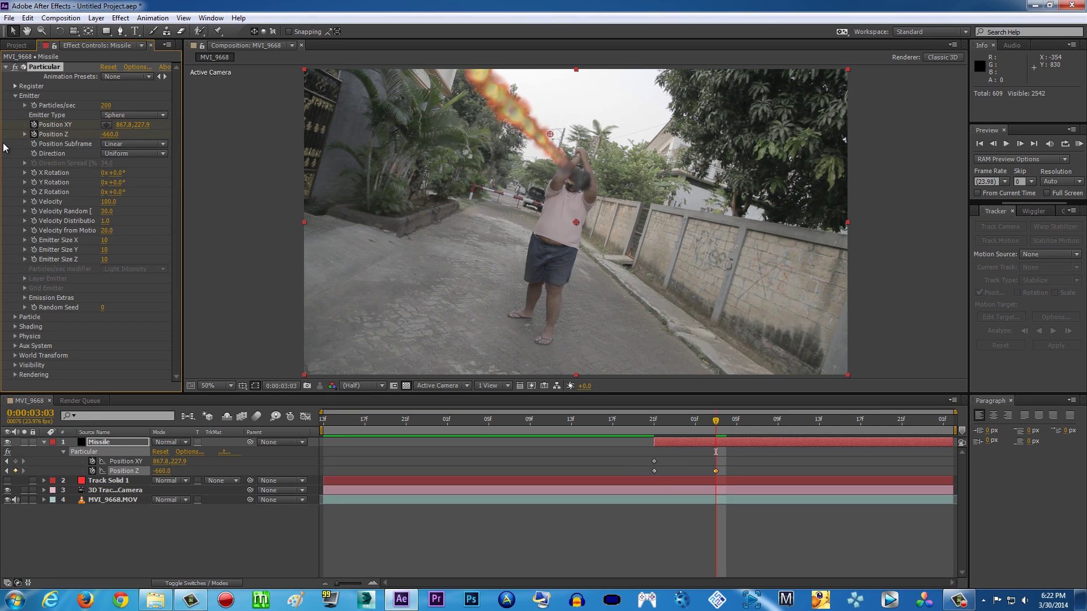
left_click_drag(111, 138, 410, 177)
left_click_drag(149, 129, 217, 145)
left_click_drag(110, 135, 2, 137)
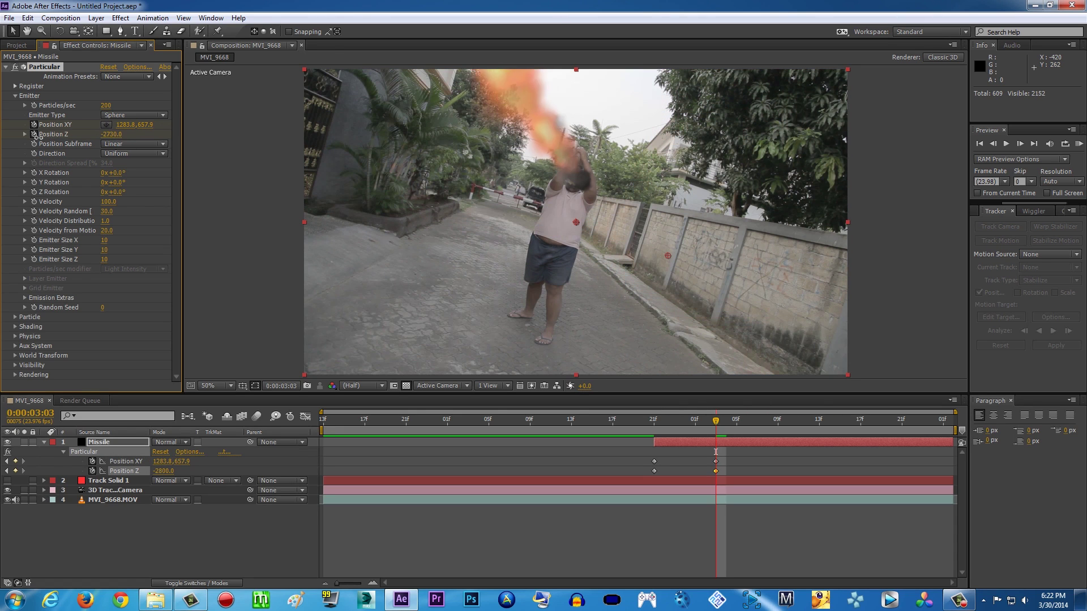
left_click_drag(146, 126, 371, 159)
left_click_drag(145, 126, 340, 148)
Step: RAM preview the missile's fire trail and stop around 2:23
left_click_drag(655, 425, 633, 423)
left_click(1078, 144)
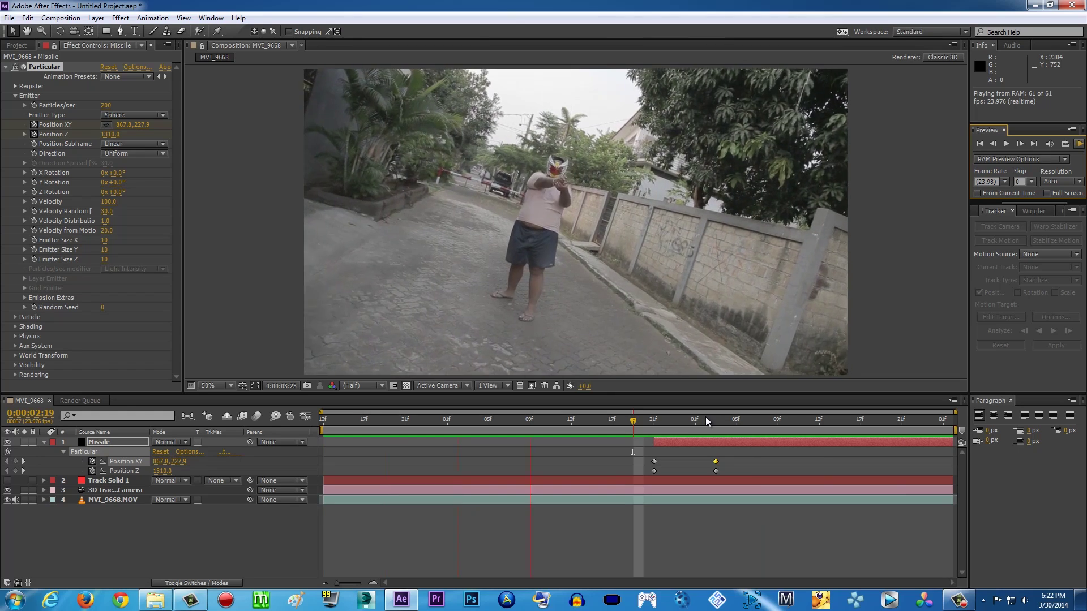
left_click_drag(670, 426, 687, 422)
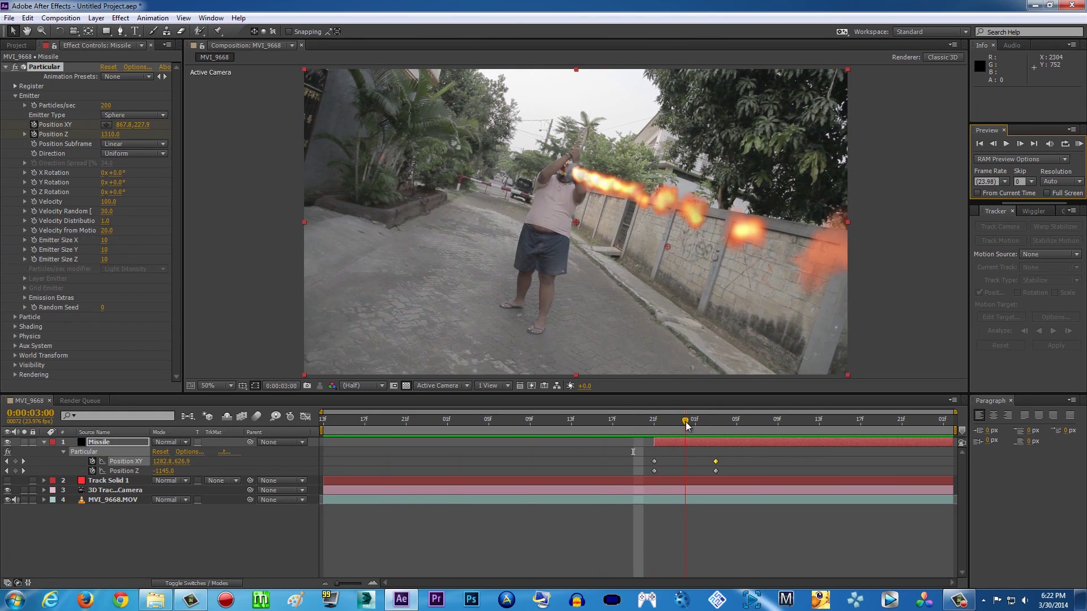
Step: Try a longer Particle Life and larger particle Size, then undo the size change
left_click(15, 317)
scroll(164, 175, "down", 5)
left_click_drag(173, 157, 175, 173)
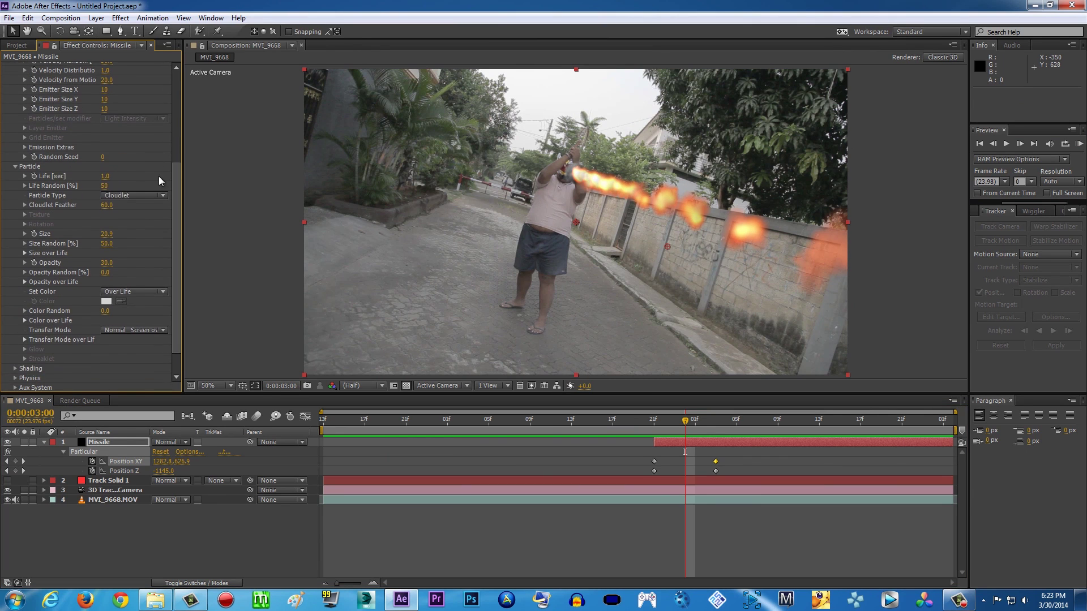
left_click_drag(108, 176, 106, 188)
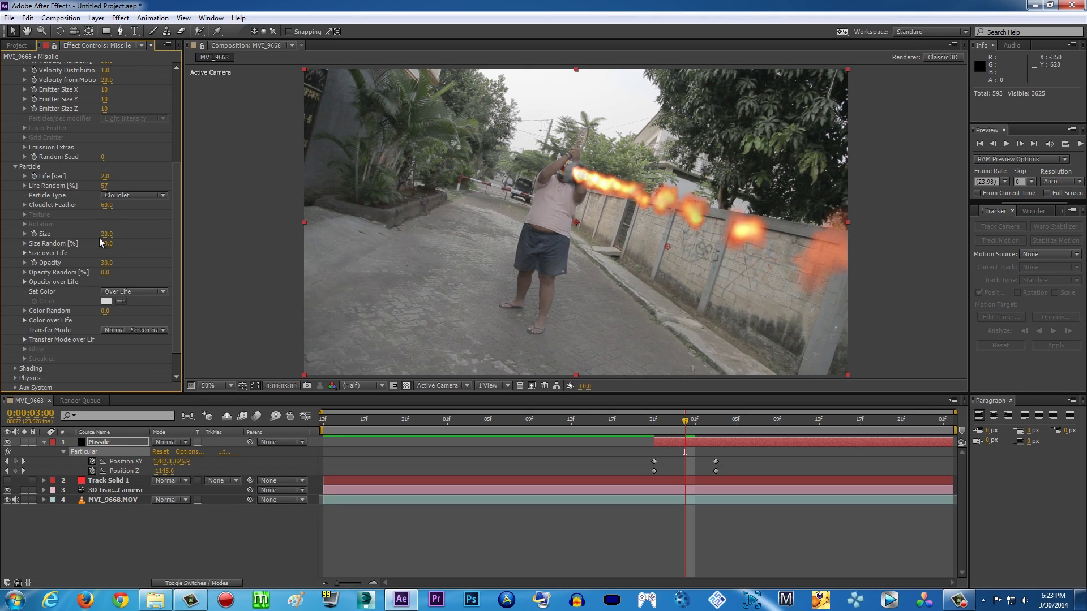
left_click_drag(107, 236, 109, 236)
left_click(647, 420)
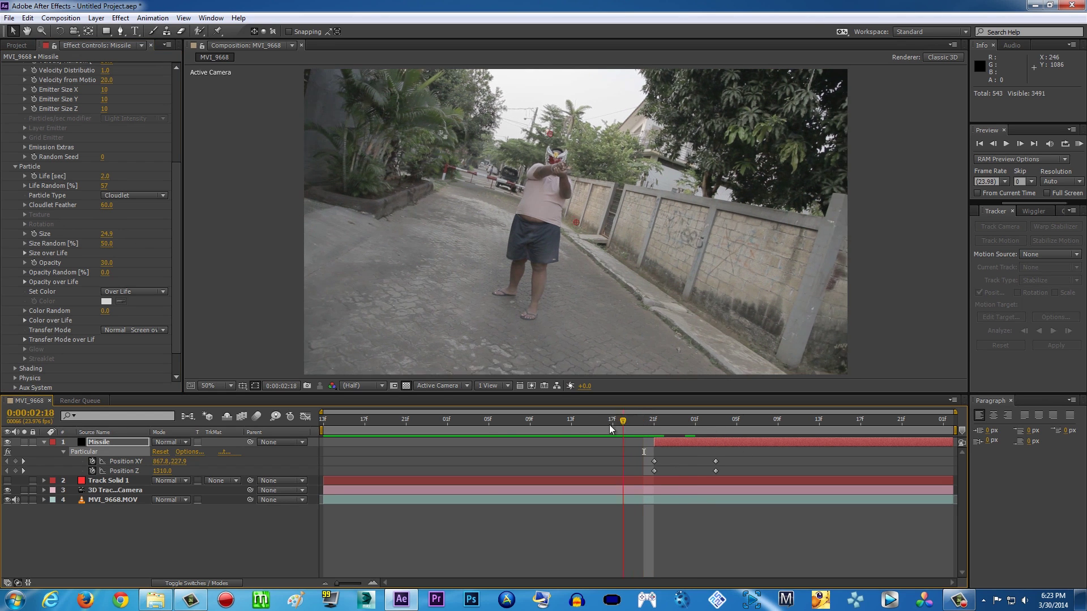
left_click(725, 412)
left_click_drag(725, 412, 770, 418)
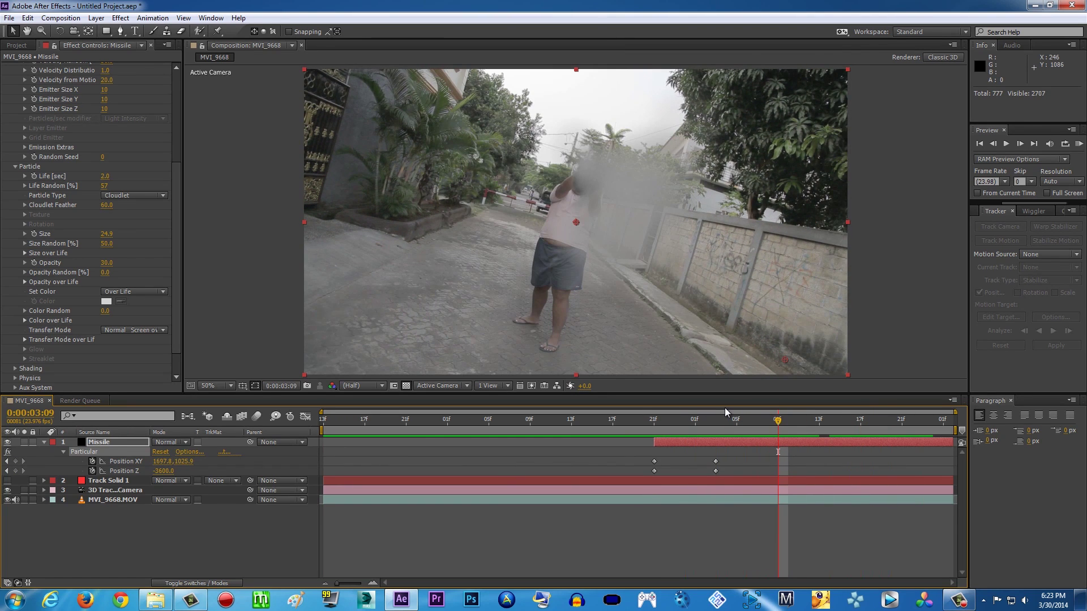
key("ctrl+z")
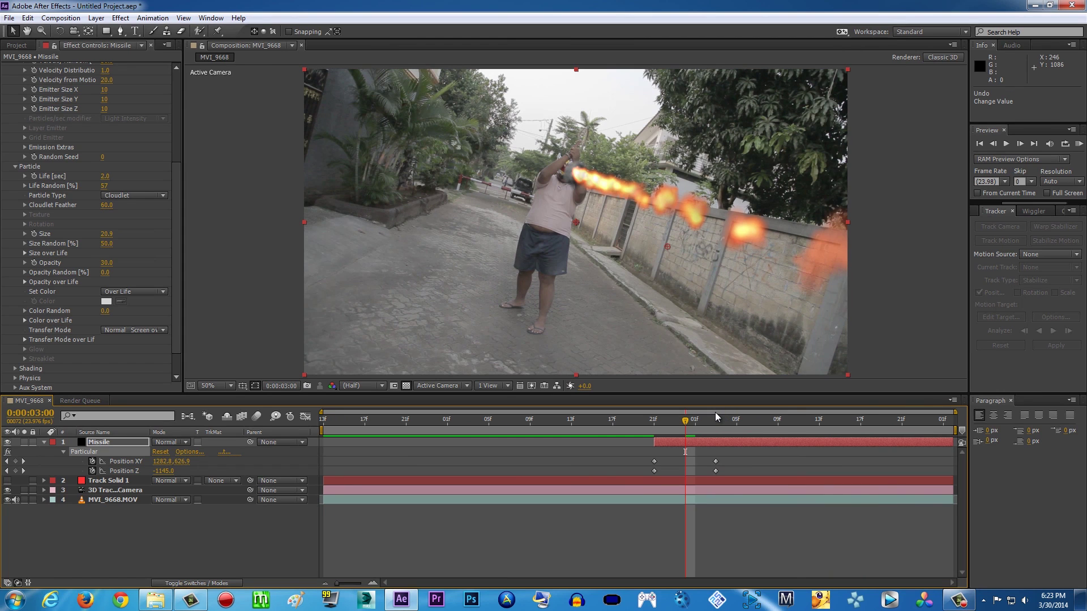
Step: Delete the 3:01 Position keyframe and lower the emitter's 3:03 Position XY Y to 1014.9
left_click(715, 413)
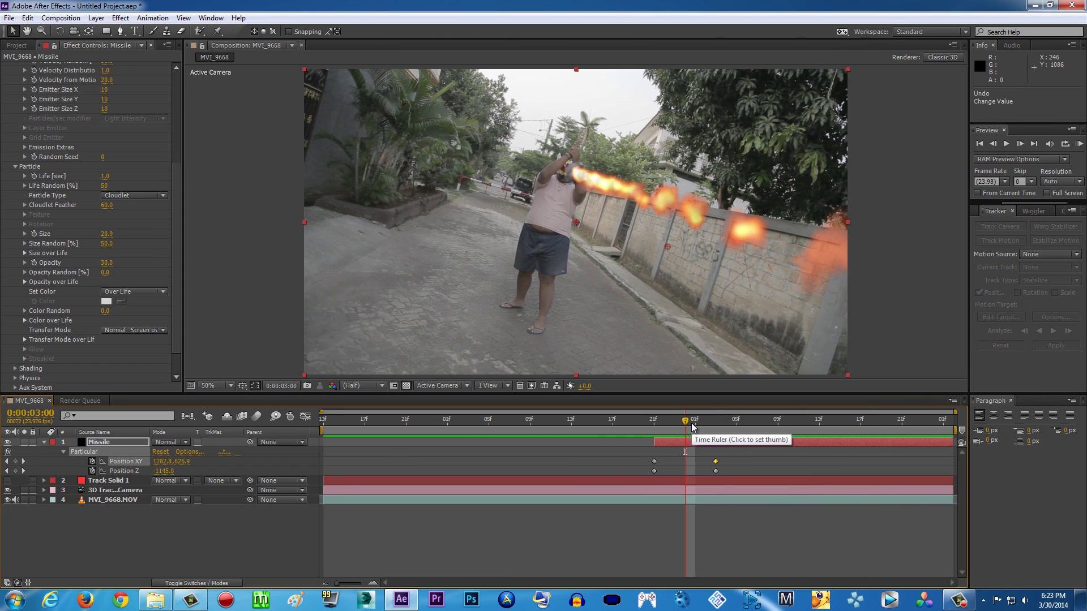
mouse_move(693, 426)
left_mouse_down()
mouse_move(636, 420)
mouse_move(711, 420)
mouse_move(697, 425)
left_mouse_up()
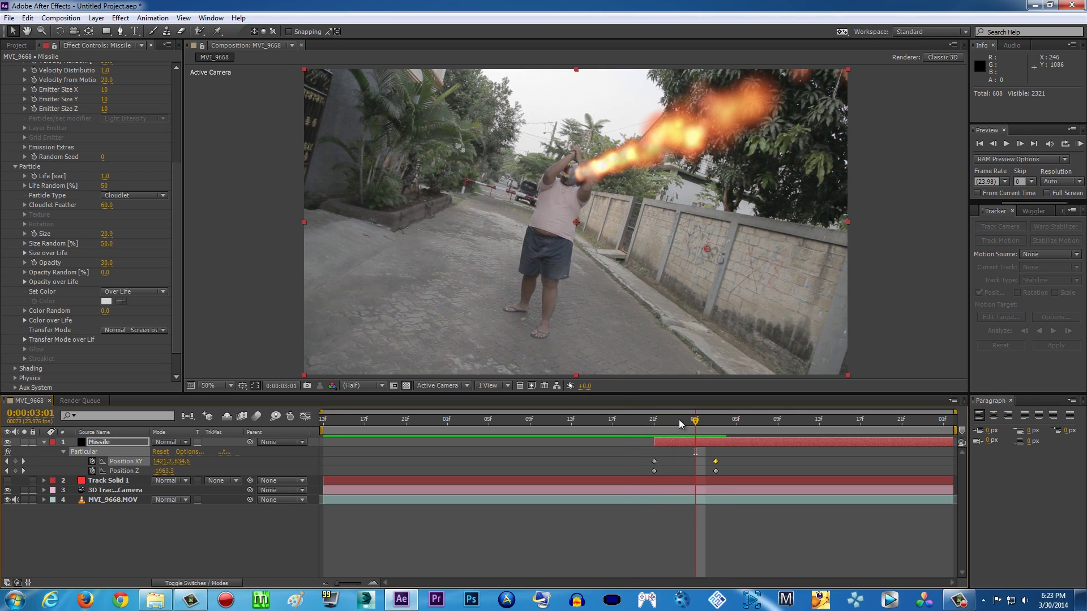
left_click(26, 19)
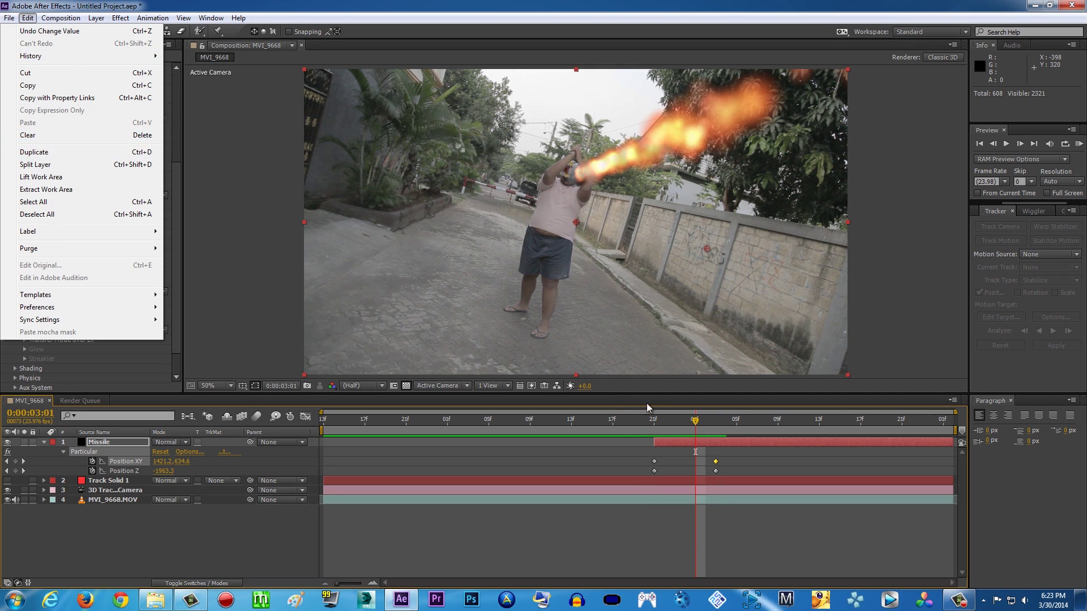
mouse_move(238, 18)
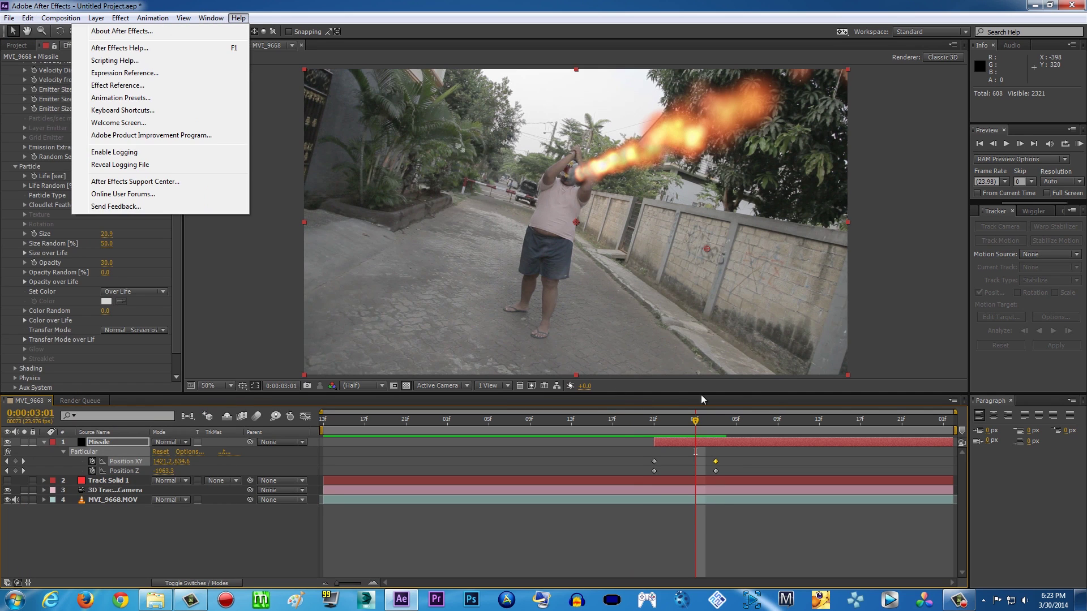
left_click(687, 443)
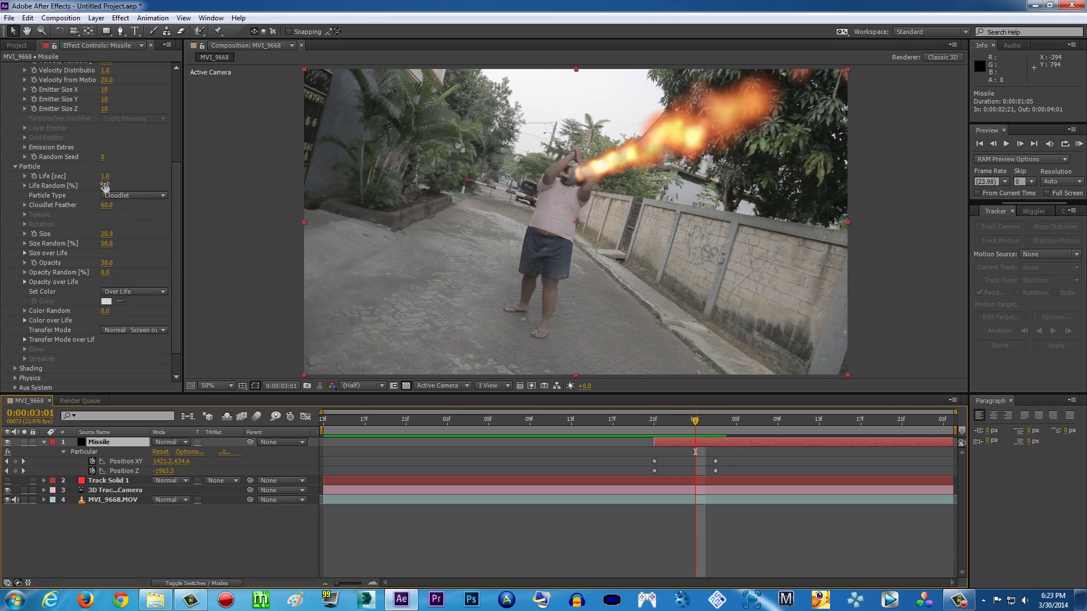
left_click_drag(177, 168, 189, 118)
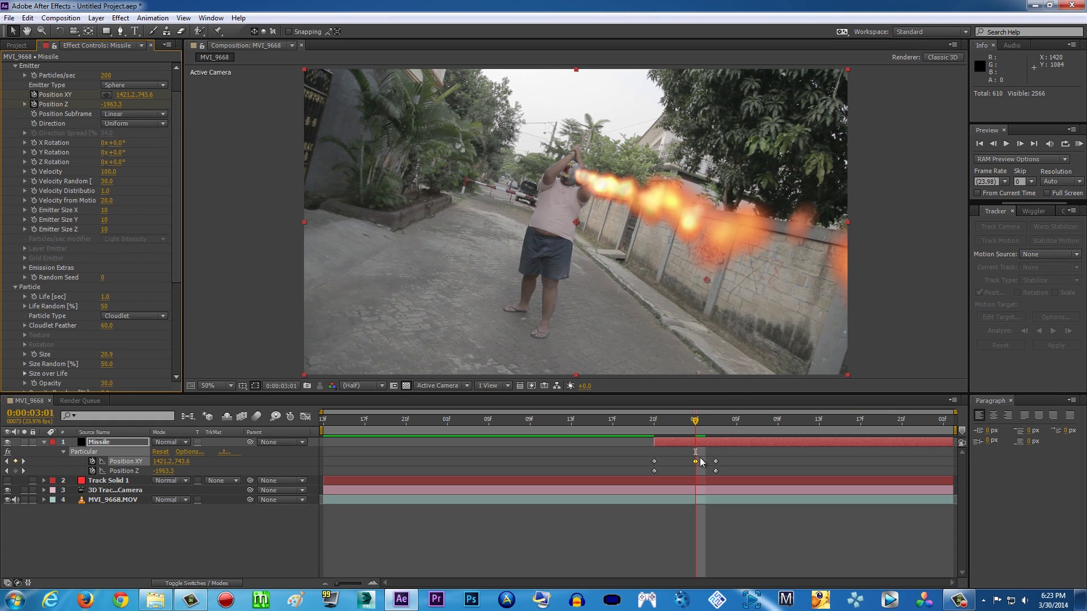
left_click(695, 461)
key("Delete")
left_click(716, 421)
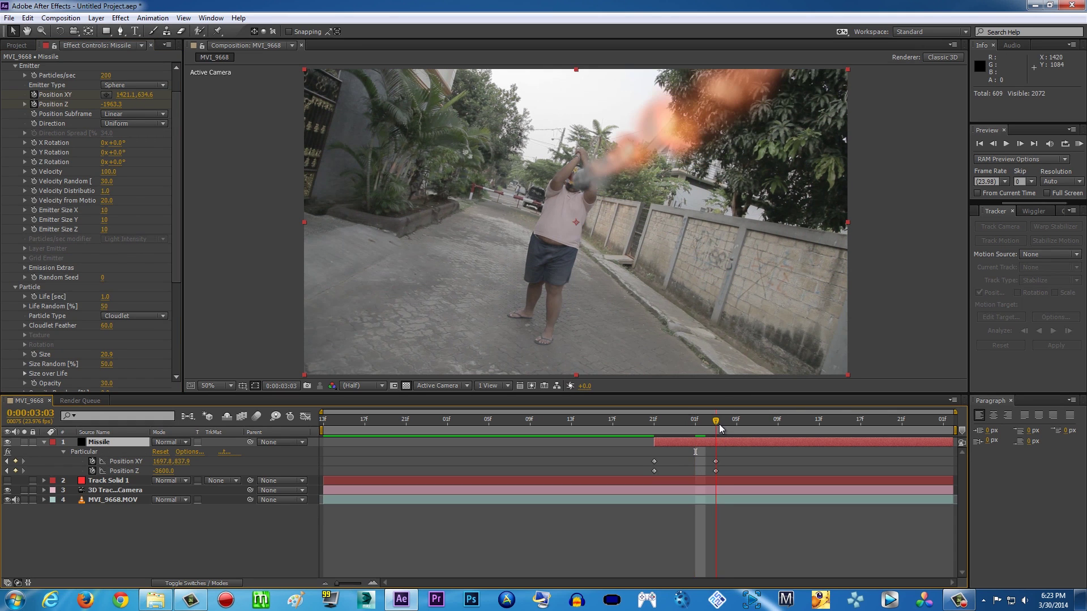
left_click_drag(144, 96, 216, 118)
left_click(163, 606)
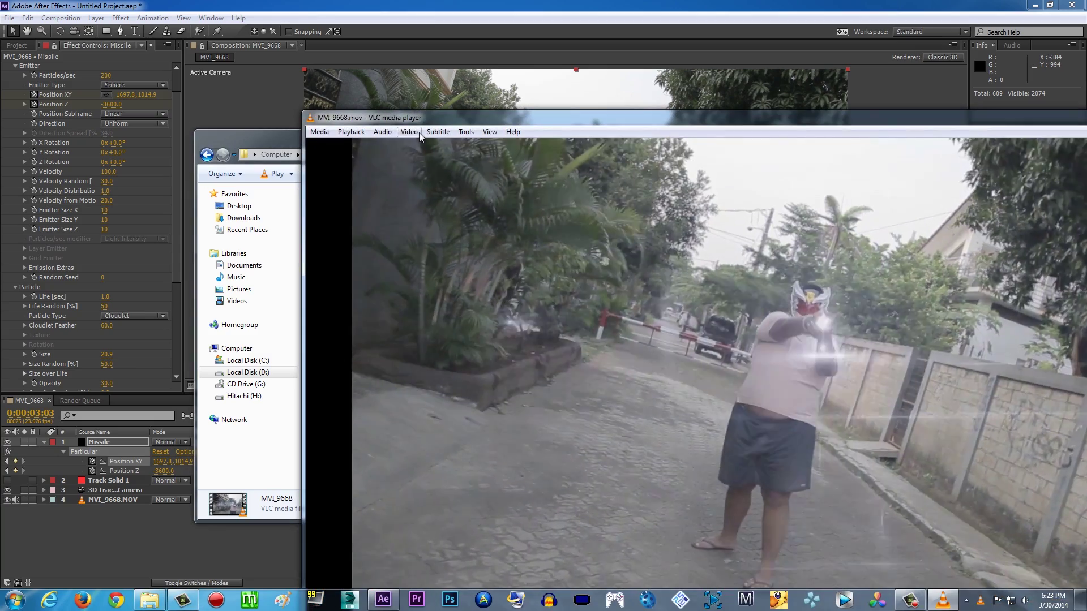
Step: Set the VLC playback of MVI_9668 to 1:2 Half zoom
left_click(410, 132)
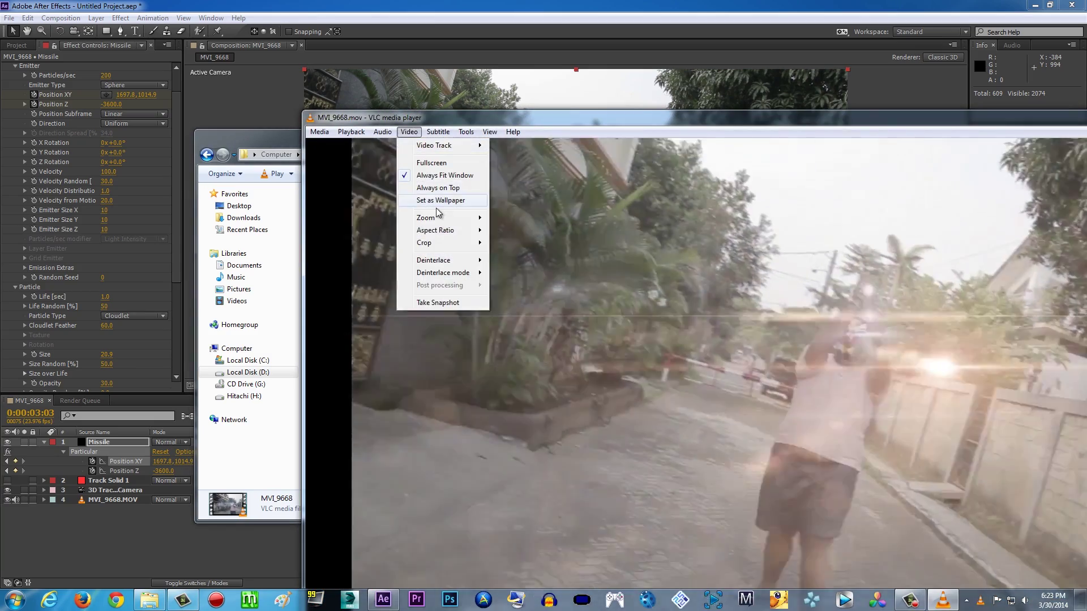
mouse_move(439, 219)
left_click(517, 231)
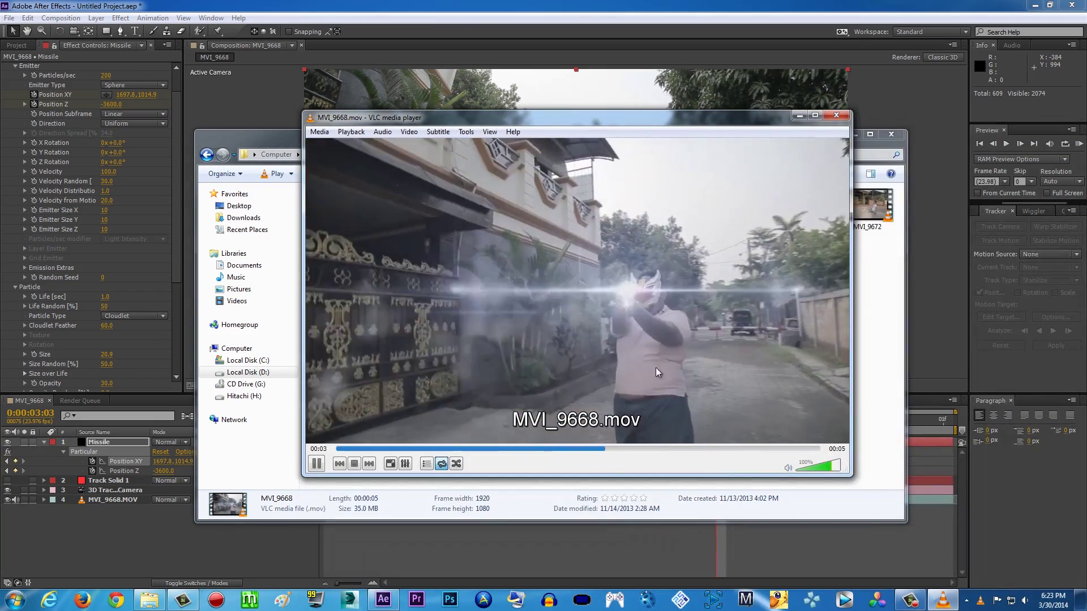
Step: Rewind the clip to its start, pause it, then close VLC and the clips folder
left_click(345, 449)
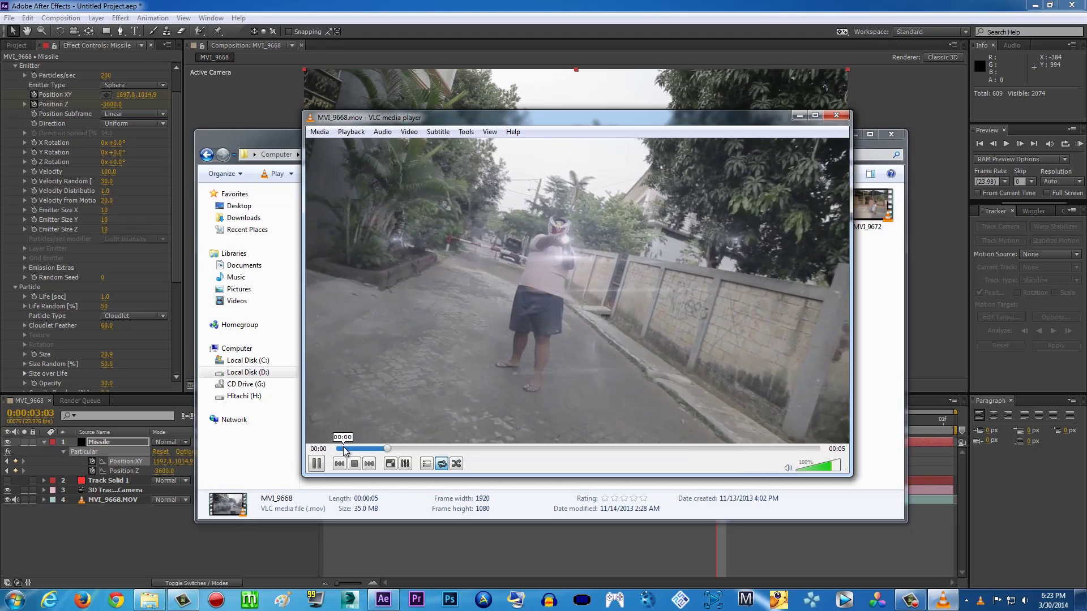
left_click(341, 449)
left_click(340, 448)
left_click(340, 448)
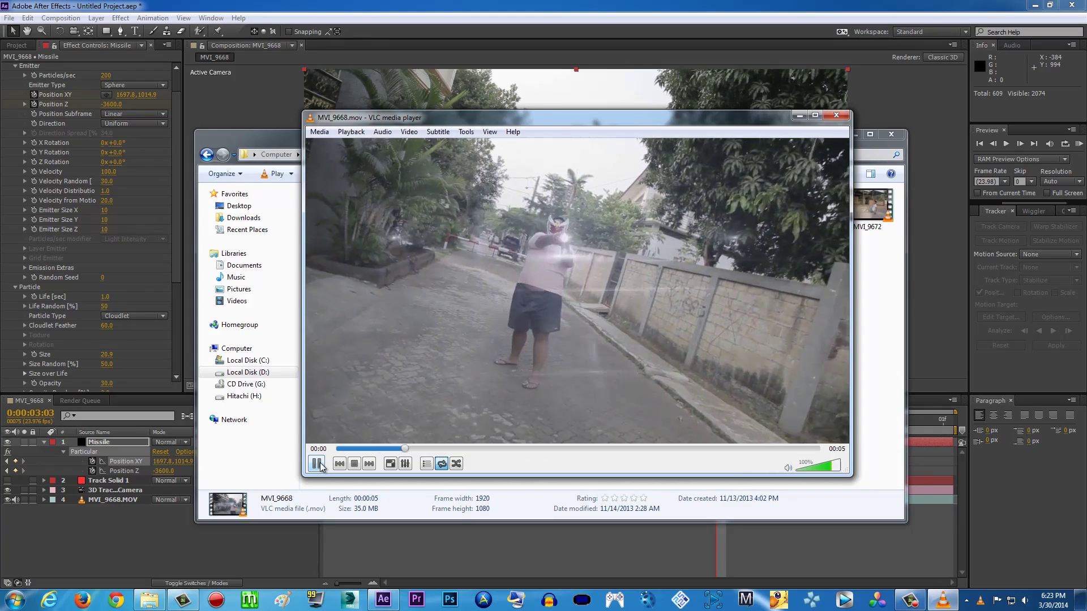
left_click(317, 463)
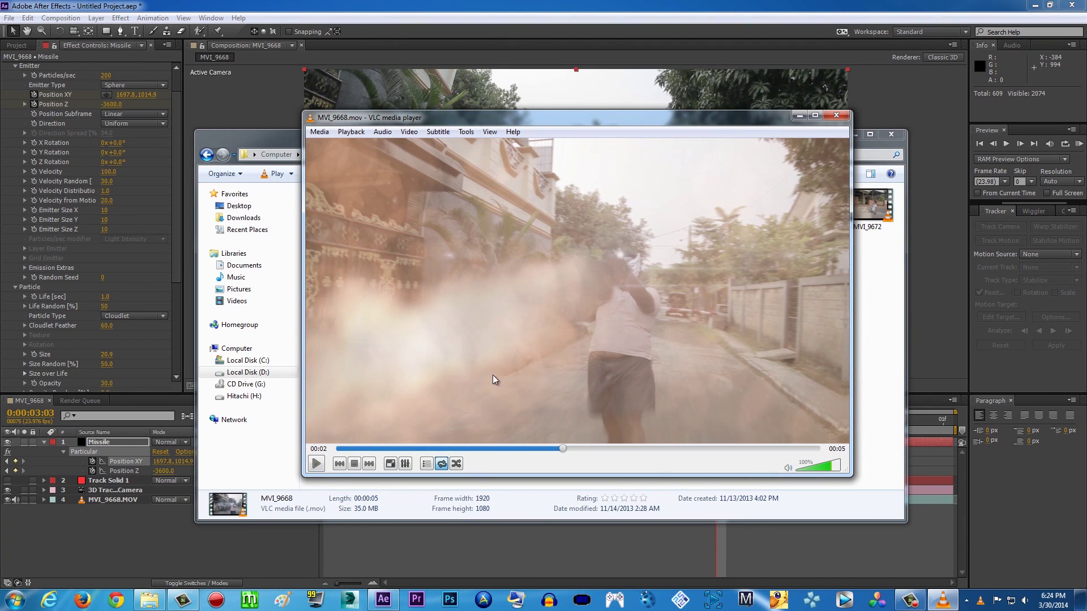
left_click(836, 118)
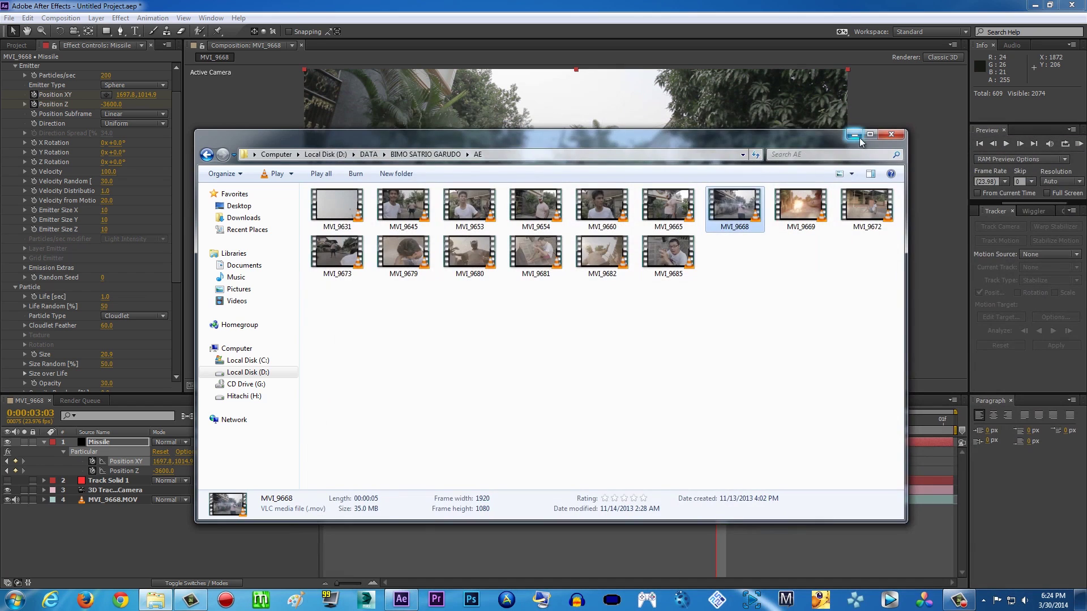
left_click(854, 136)
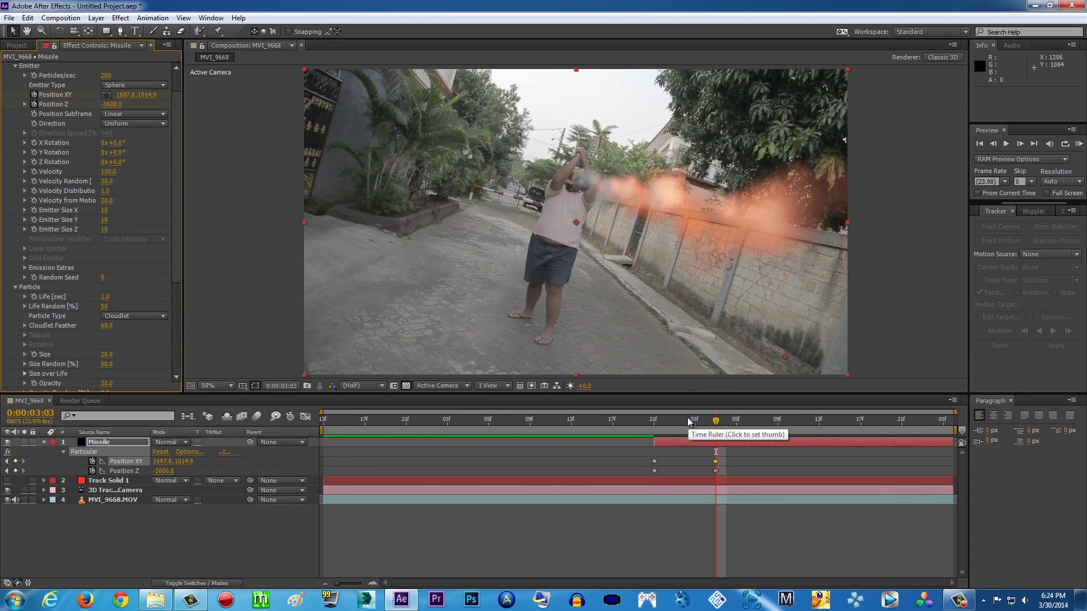
Step: Add Hue/Saturation to the Missile layer at Master Saturation −46 and review frames near 3:00
mouse_move(681, 422)
left_mouse_down()
mouse_move(651, 422)
mouse_move(708, 419)
mouse_move(661, 418)
mouse_move(697, 420)
left_mouse_up()
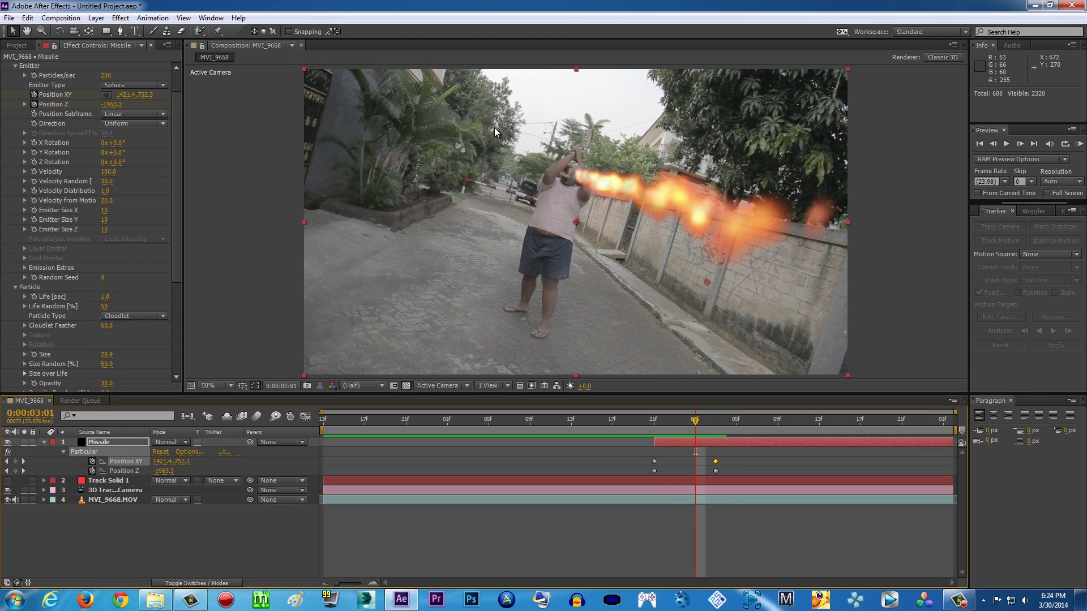
left_click(120, 19)
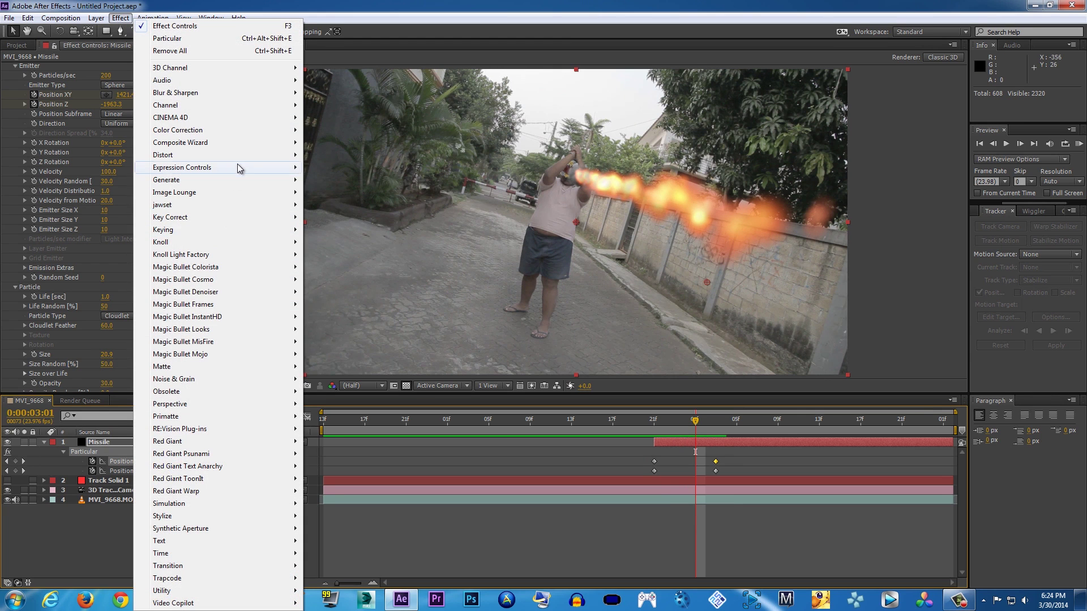
mouse_move(243, 134)
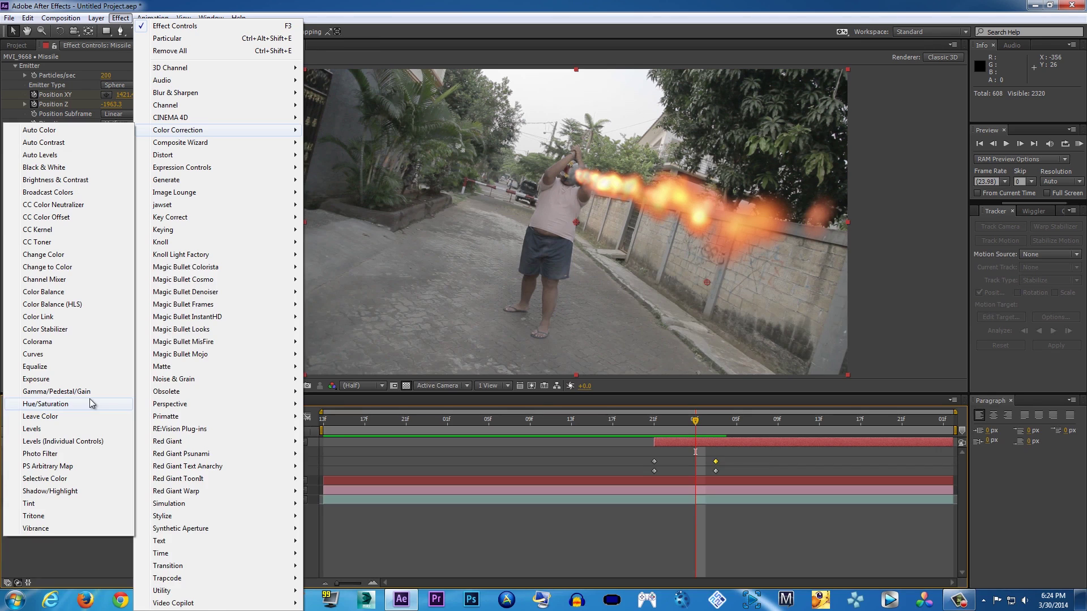
left_click(64, 405)
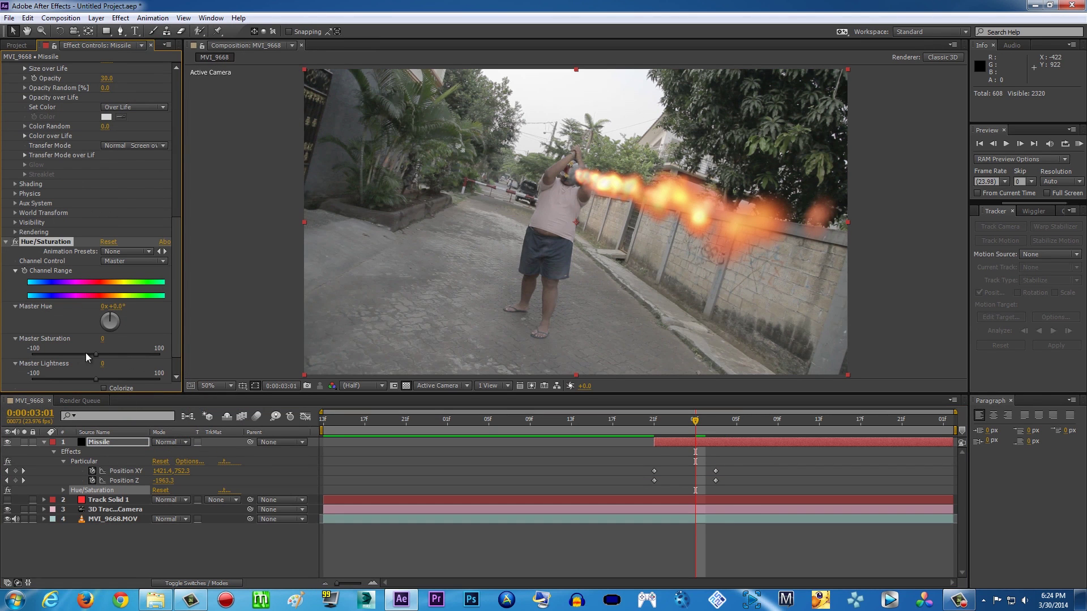
left_click_drag(96, 353, 71, 353)
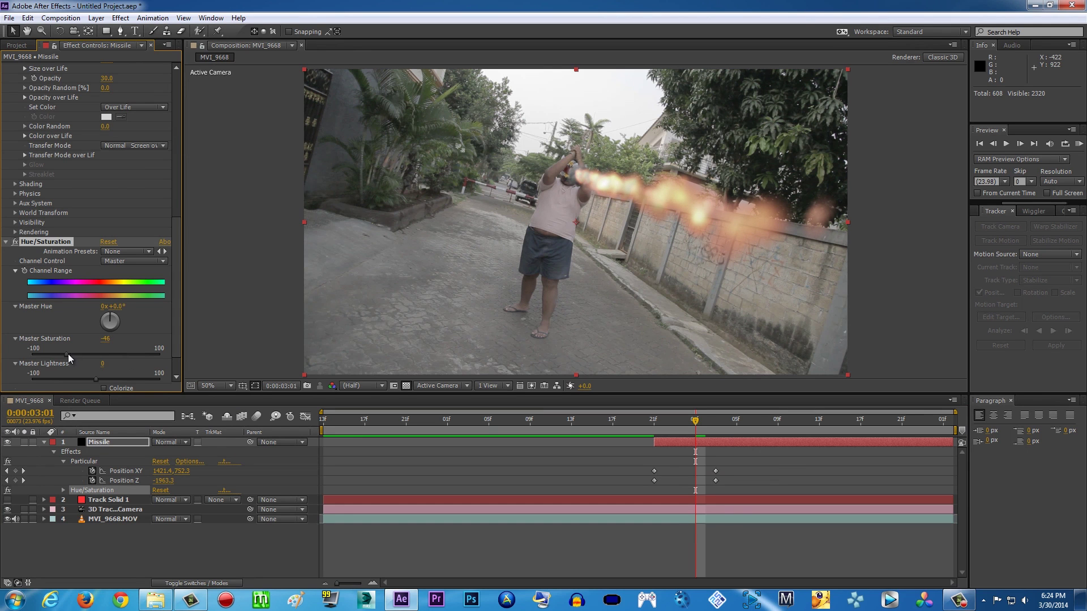
mouse_move(684, 428)
left_mouse_down()
mouse_move(639, 427)
mouse_move(840, 422)
mouse_move(663, 425)
mouse_move(678, 425)
left_mouse_up()
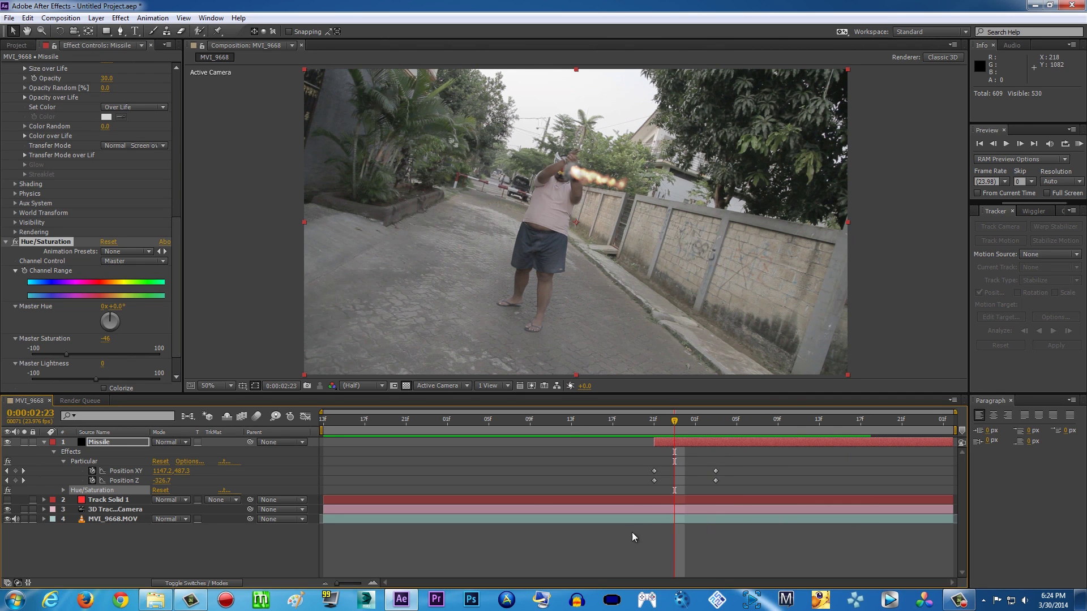
left_click(96, 18)
Step: Create a new solid layer named Flares
mouse_move(100, 29)
left_click(301, 39)
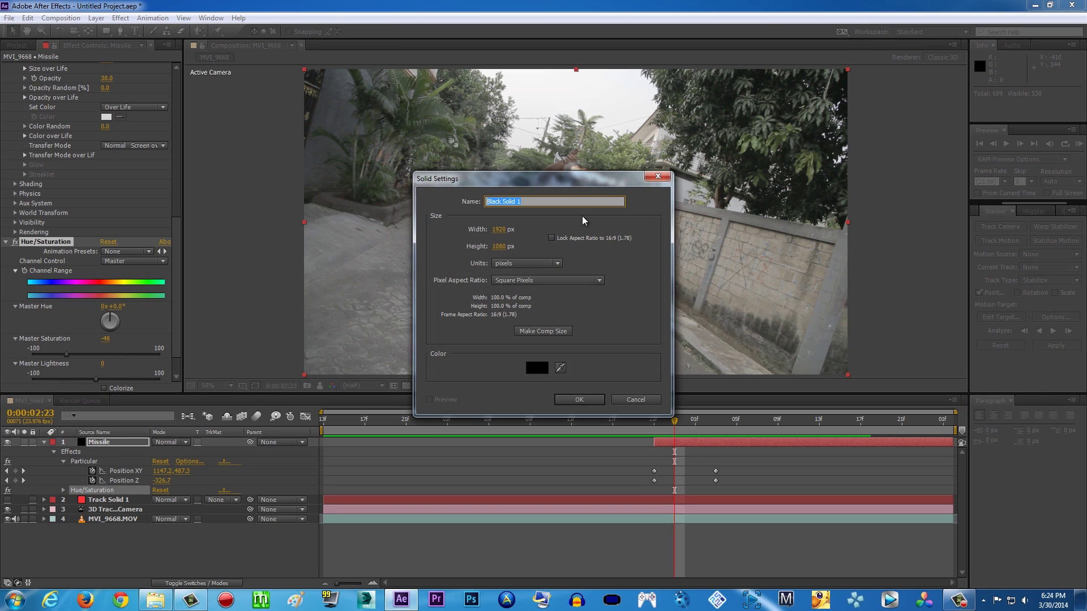
type("Flares")
key("Return")
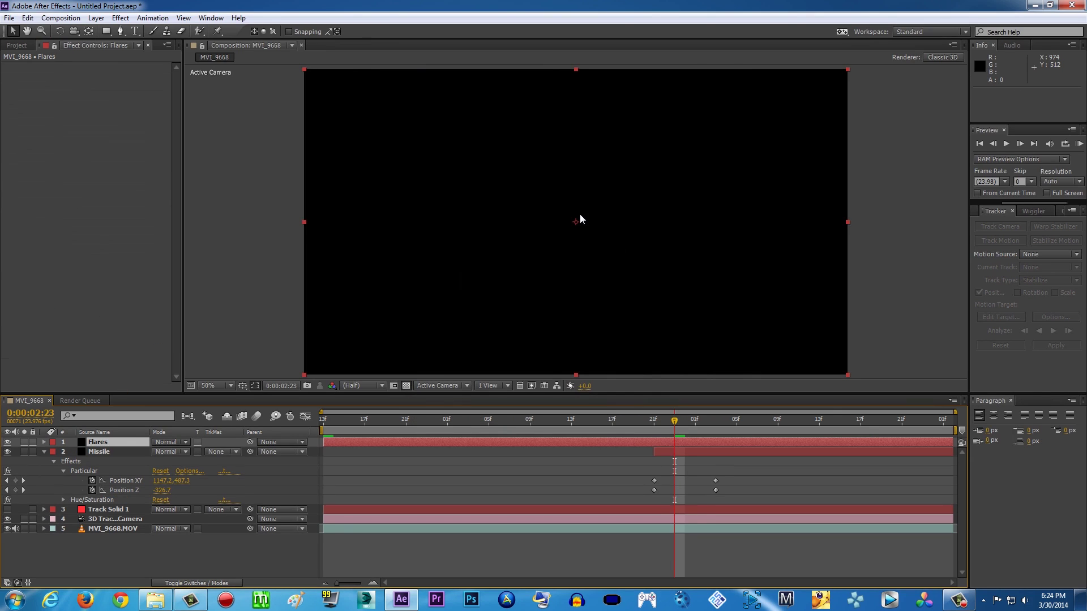
Step: Apply Optical Flares to Flares, render On Transparent, and centre the flare on the missile tip
left_click(120, 18)
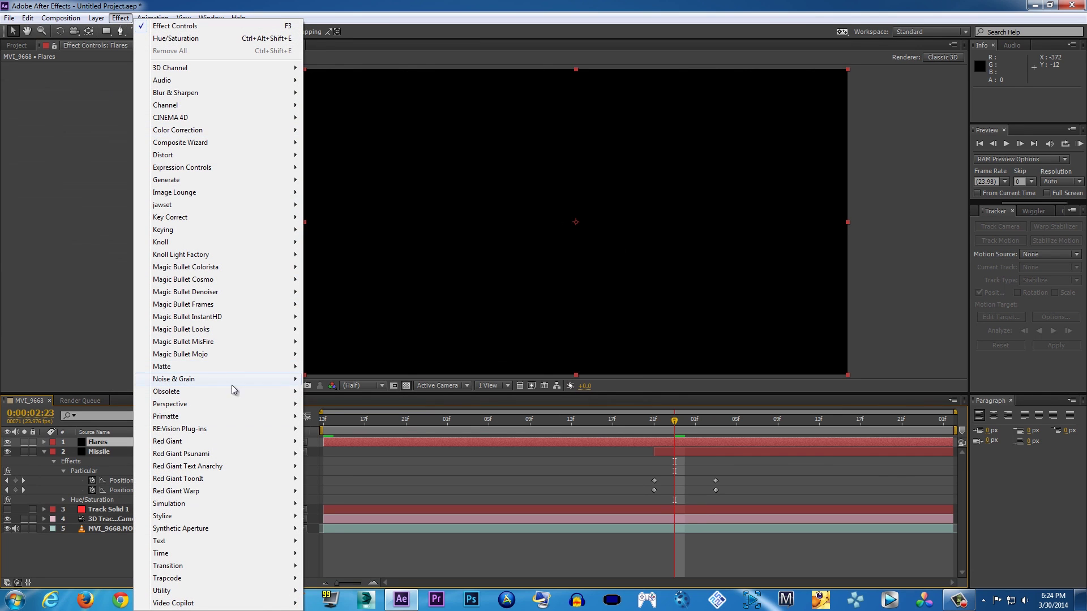
mouse_move(259, 603)
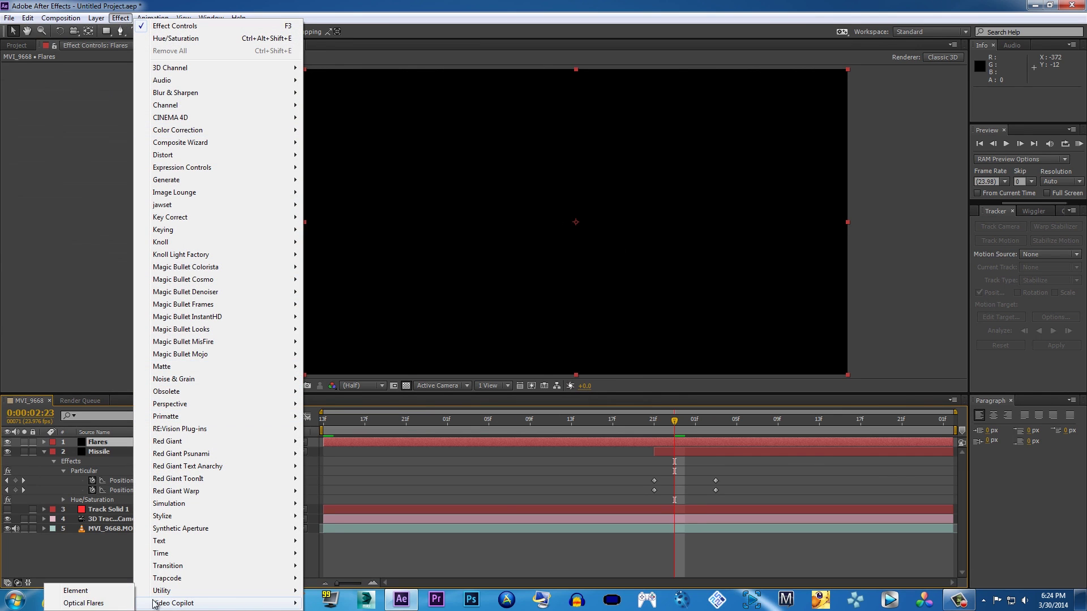
left_click(98, 604)
left_click_drag(471, 162, 516, 179)
left_click(157, 241)
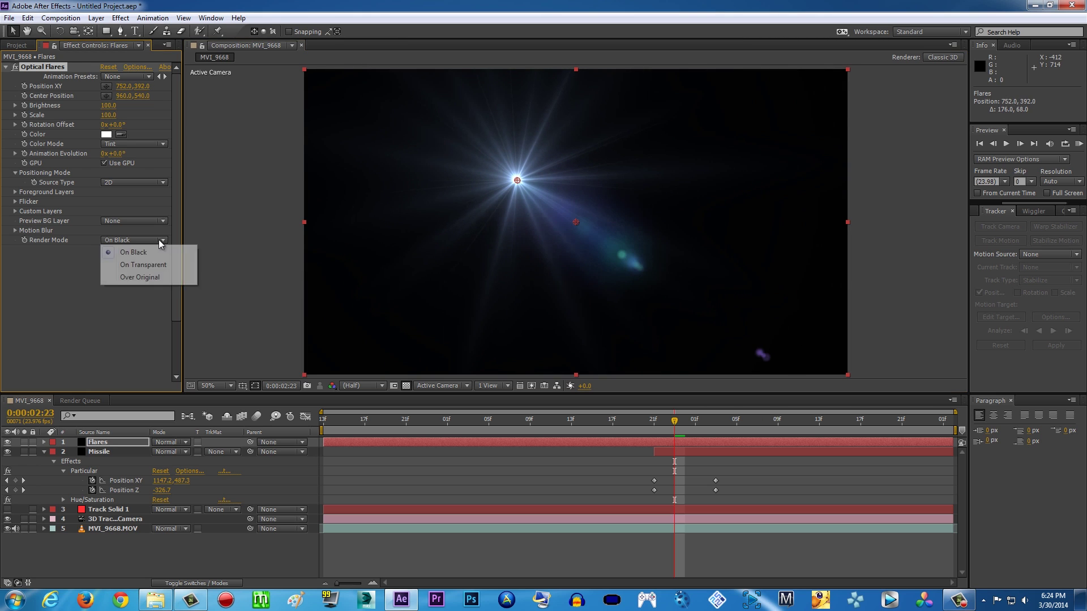
left_click(154, 261)
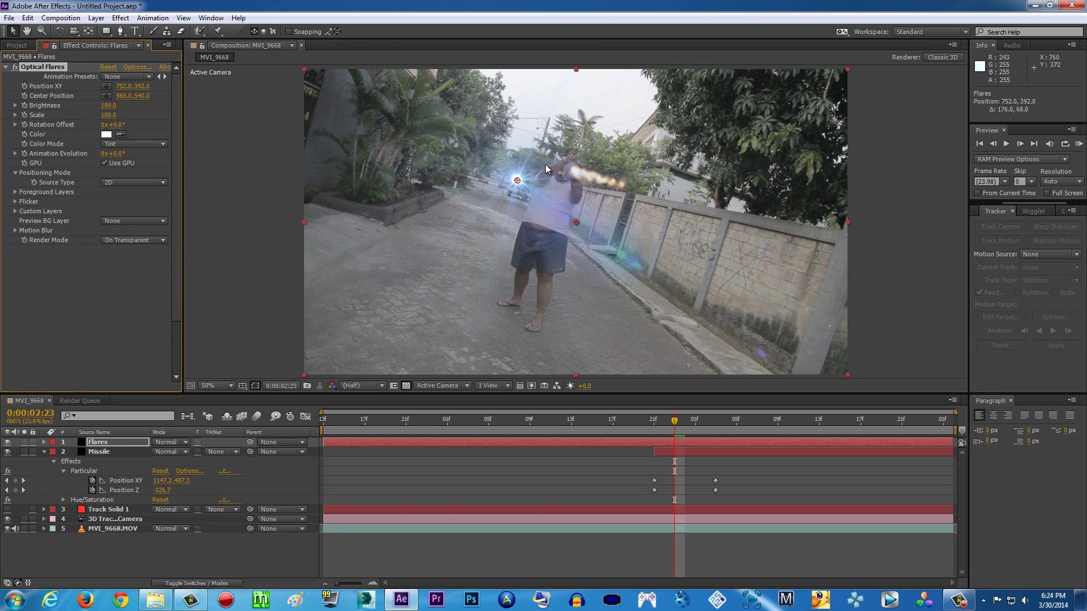
left_click_drag(519, 180, 616, 187)
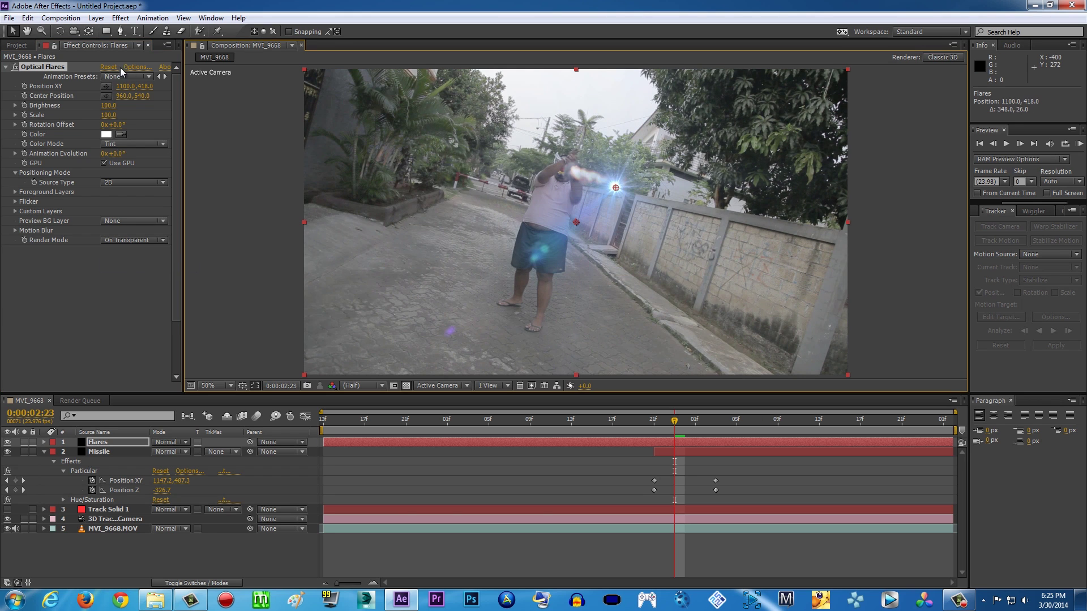
left_click(136, 68)
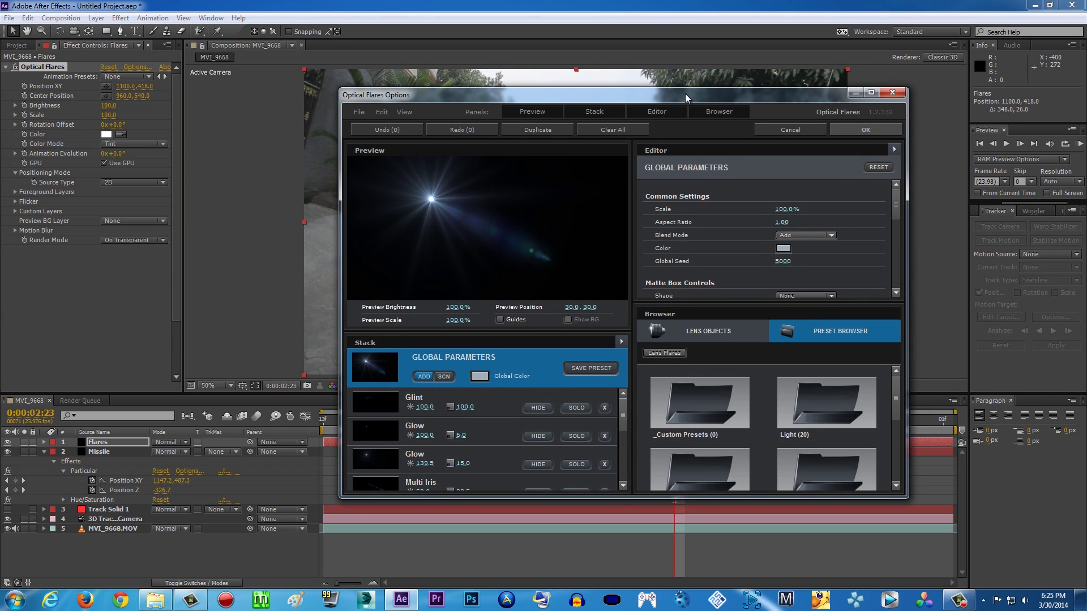
Step: Browse the Natural Flares presets and lens objects in the Preset Browser
left_click_drag(684, 93, 667, 87)
left_click_drag(881, 388, 883, 450)
double_click(826, 413)
left_click(646, 346)
left_click(822, 422)
left_click_drag(880, 402, 883, 434)
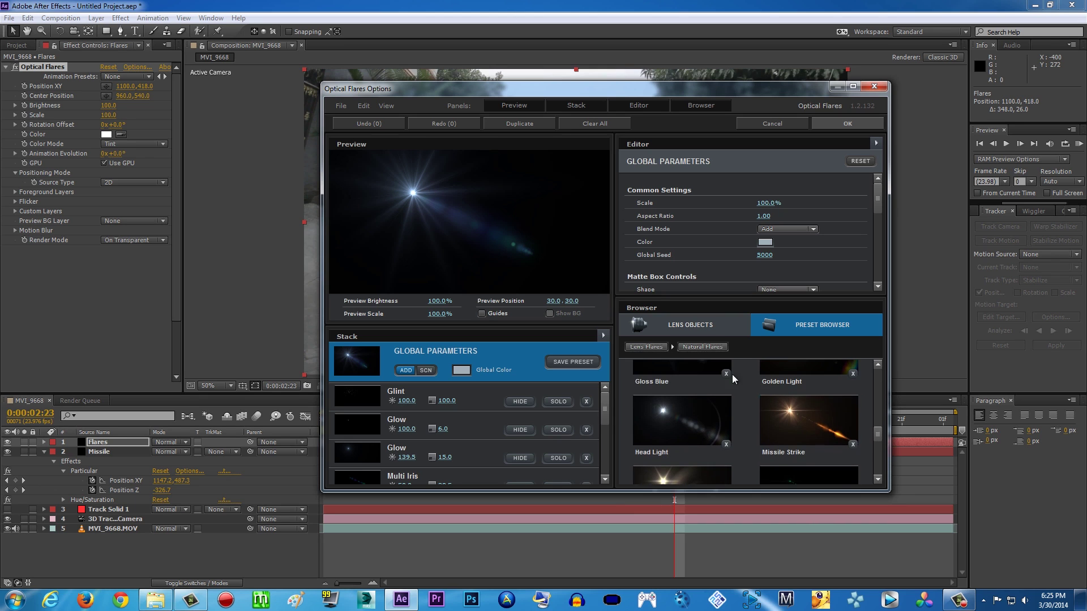
left_click(687, 326)
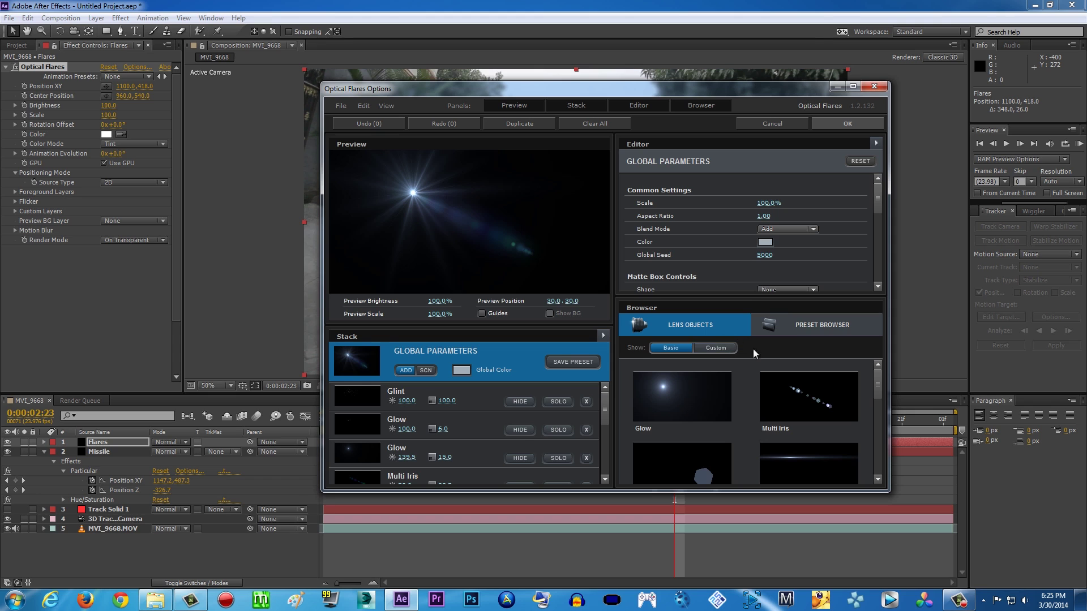
left_click(814, 328)
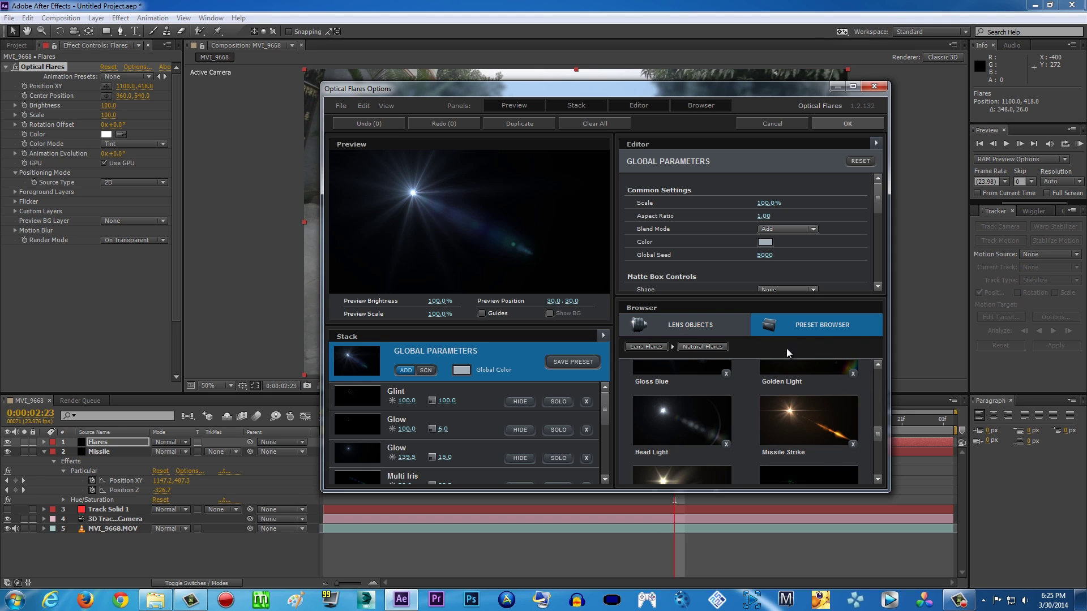
left_click(646, 346)
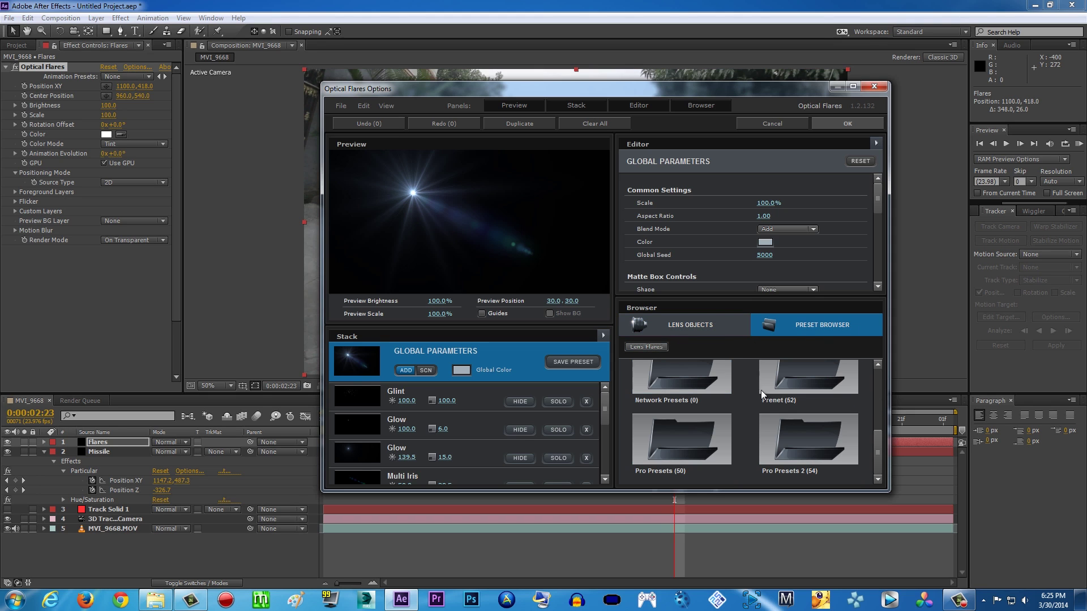
Step: Try Pro Presets like Opposites Attract, Polar Sun and Power Light, accepting a blue streak flare
left_click(696, 433)
scroll(851, 417, "down", 3)
scroll(848, 424, "down", 6)
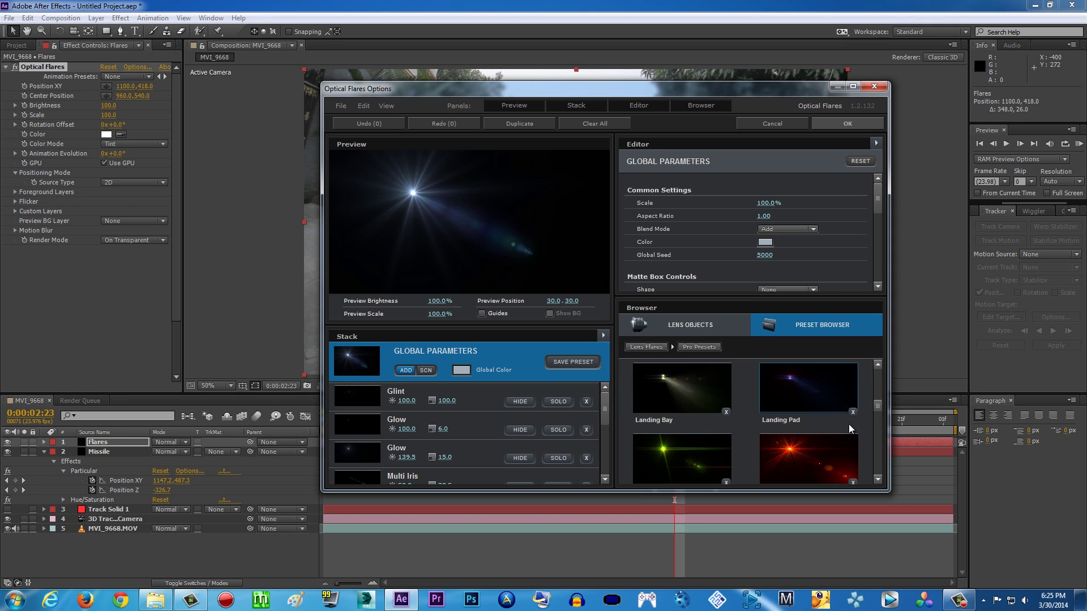
scroll(848, 423, "down", 5)
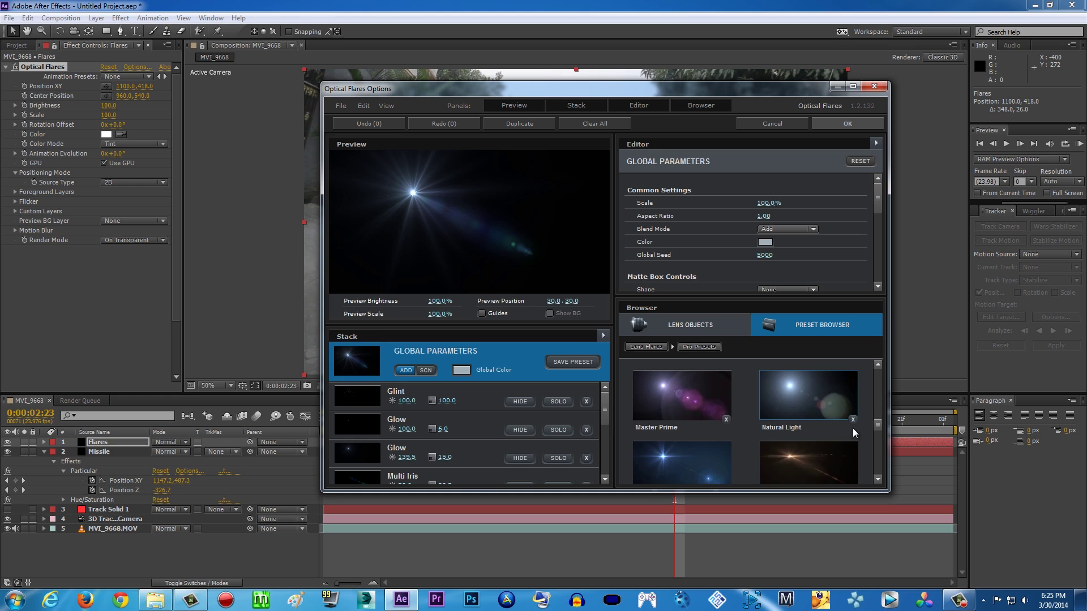
scroll(853, 428, "down", 1)
left_click(805, 405)
left_click(681, 457)
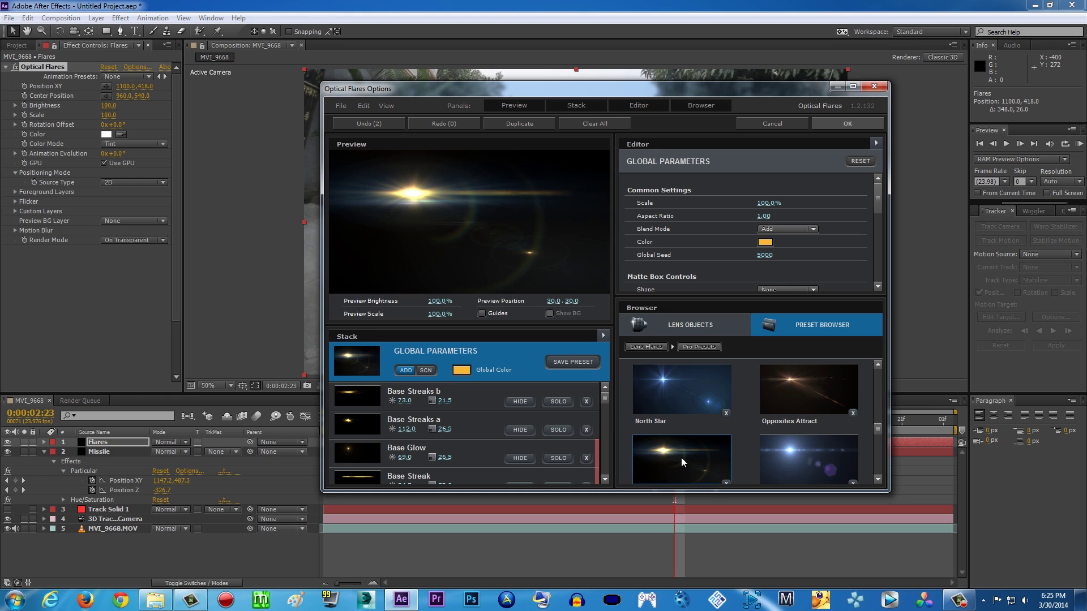
left_click(808, 456)
scroll(794, 472, "down", 1)
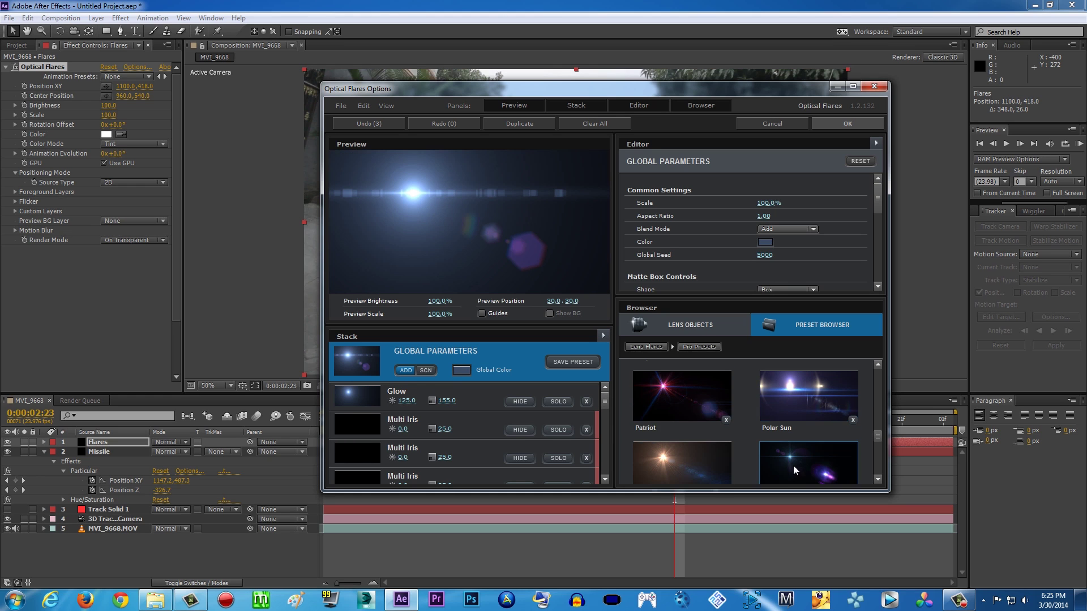
left_click(661, 473)
scroll(724, 461, "down", 1)
left_click(705, 467)
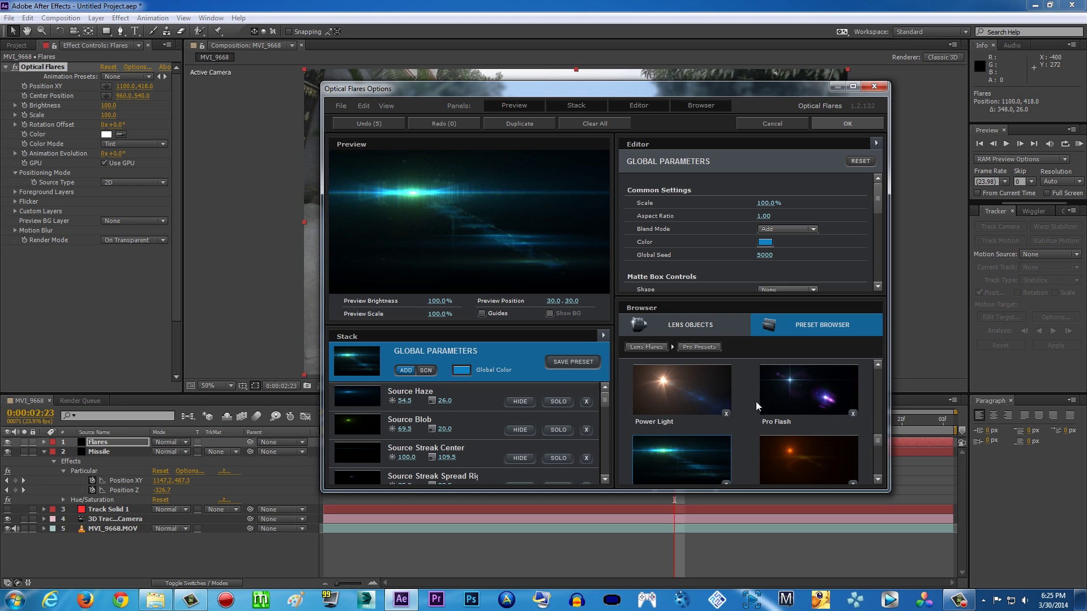
left_click(846, 123)
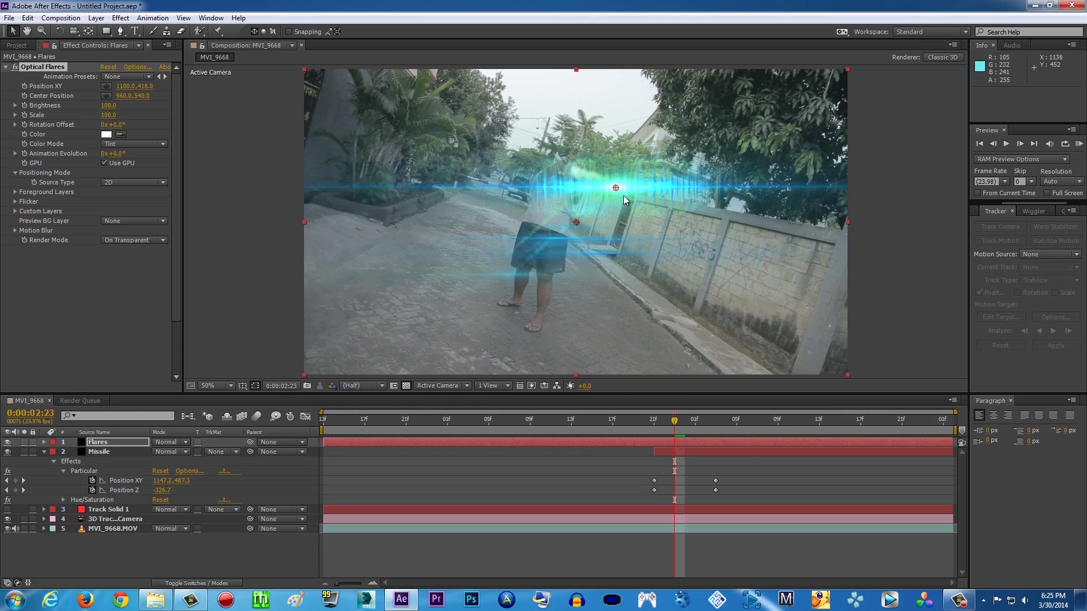
Step: Switch the flare to the 50mm Prime preset from the Motion Graphics folder
left_click(136, 68)
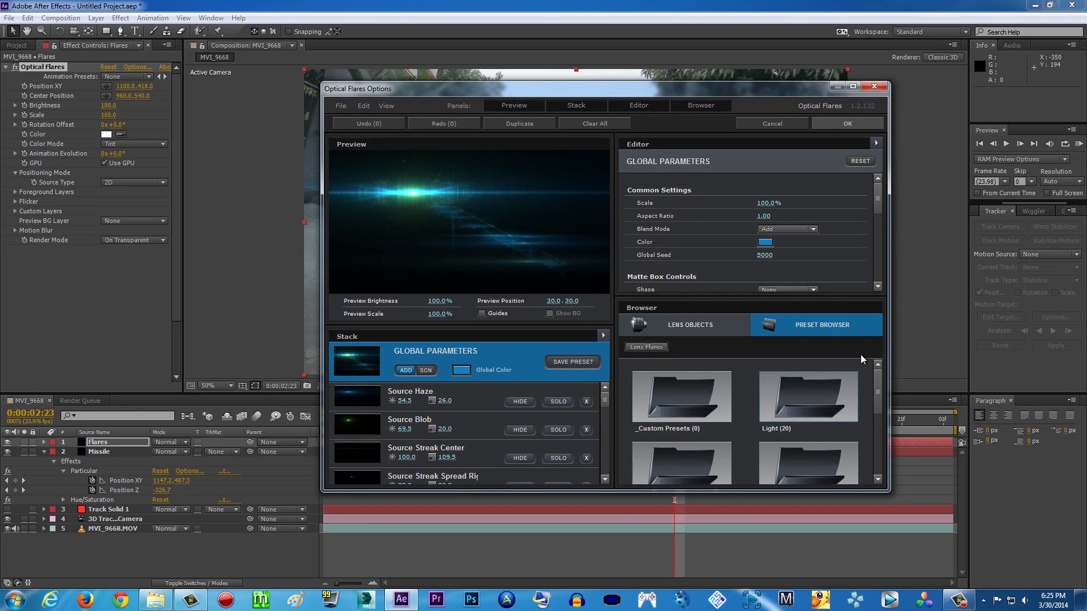
left_click(712, 379)
left_click(712, 454)
left_click(819, 424)
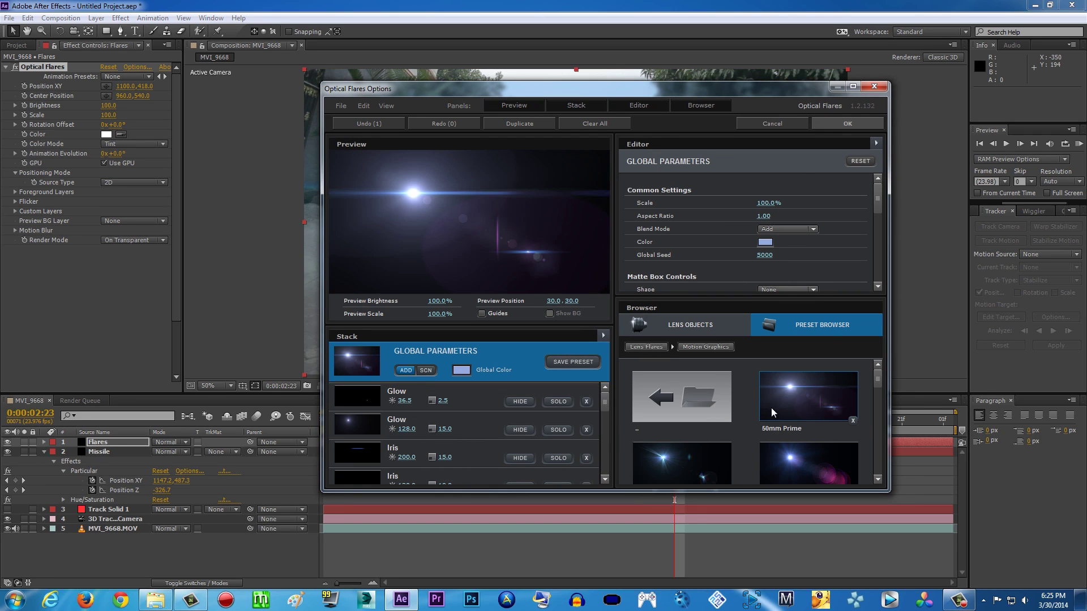
left_click(838, 127)
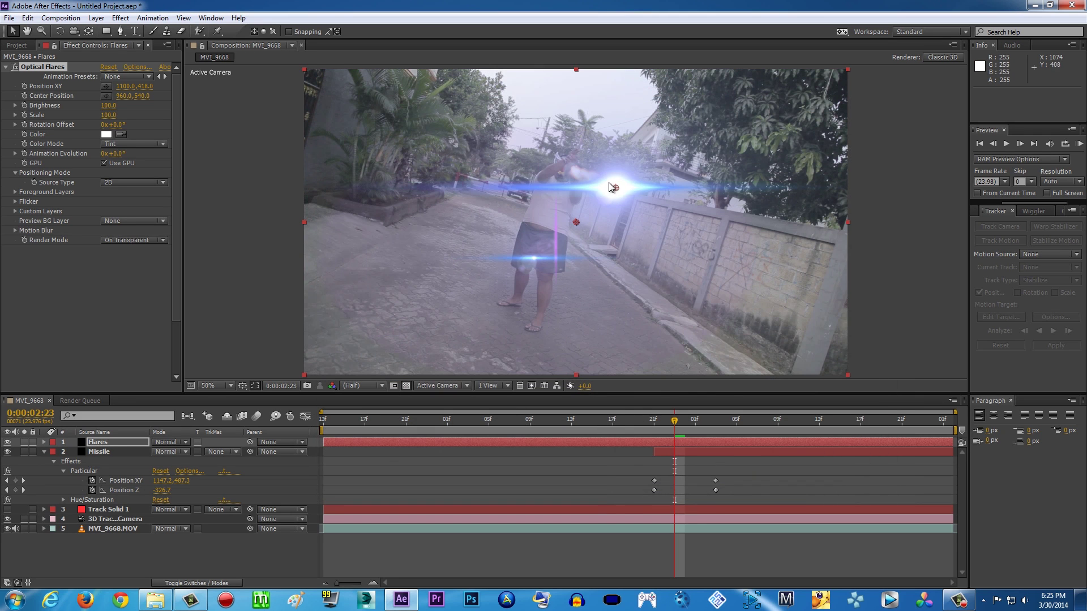
Step: Set the Flares layer's blend mode to Screen
left_click(178, 441)
left_click(256, 234)
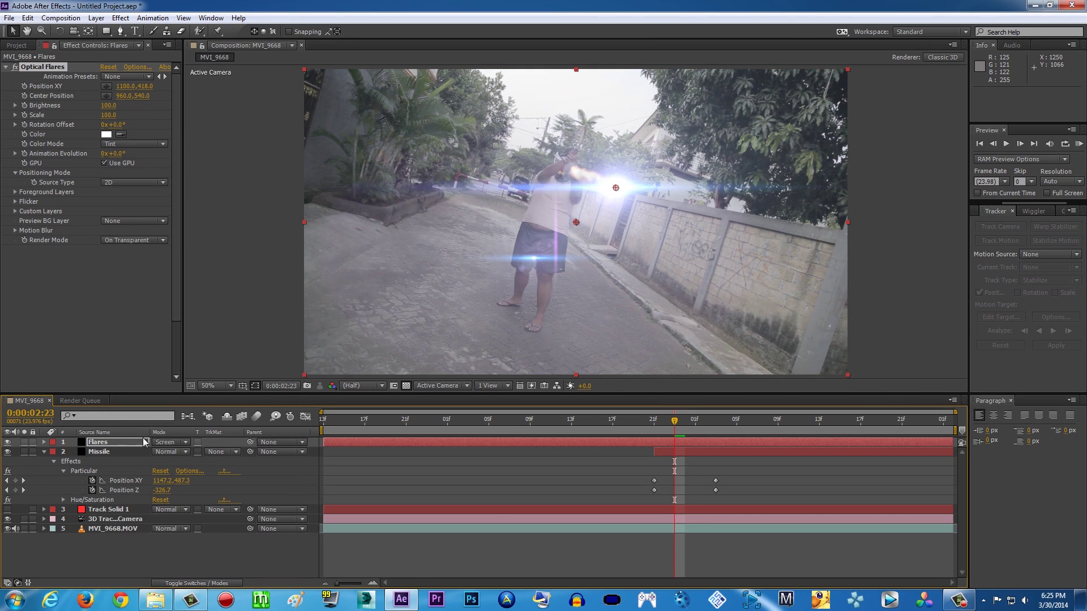
left_click(185, 443)
left_click(164, 568)
left_click(191, 583)
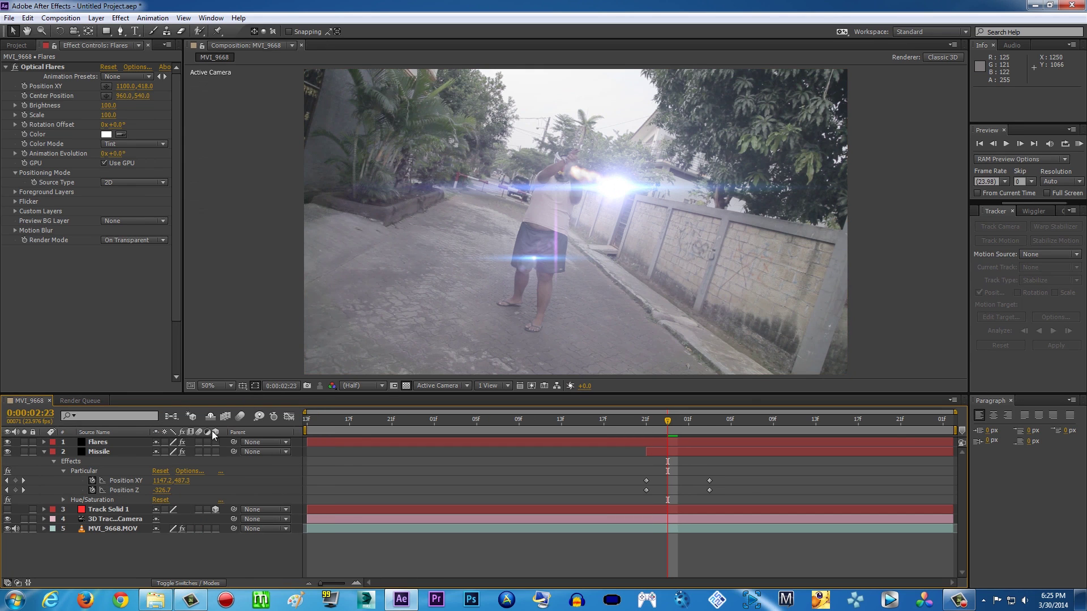
left_click(190, 583)
left_click(185, 442)
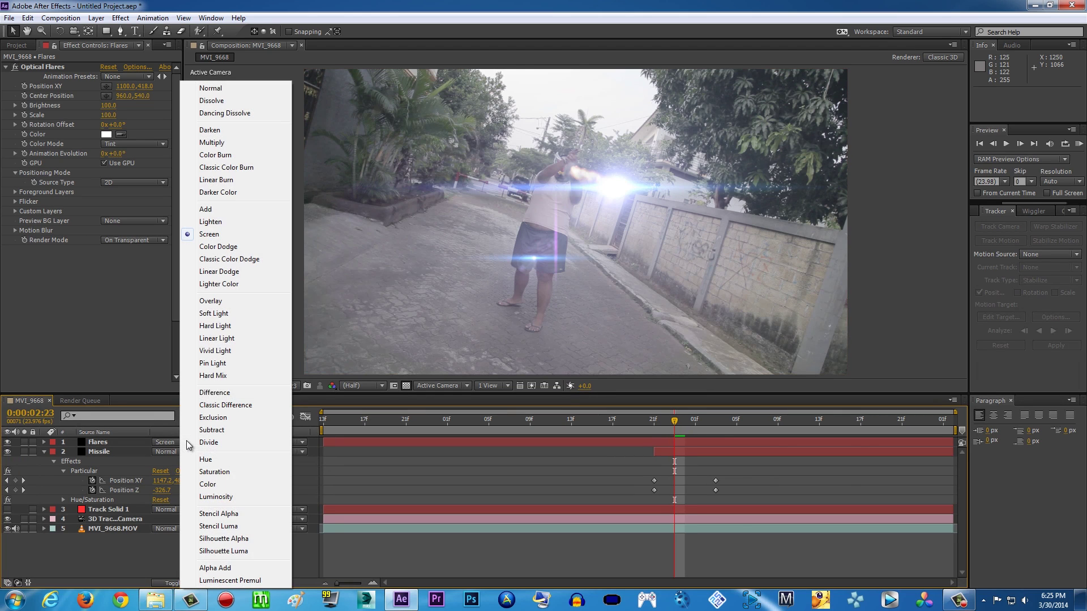
left_click(224, 234)
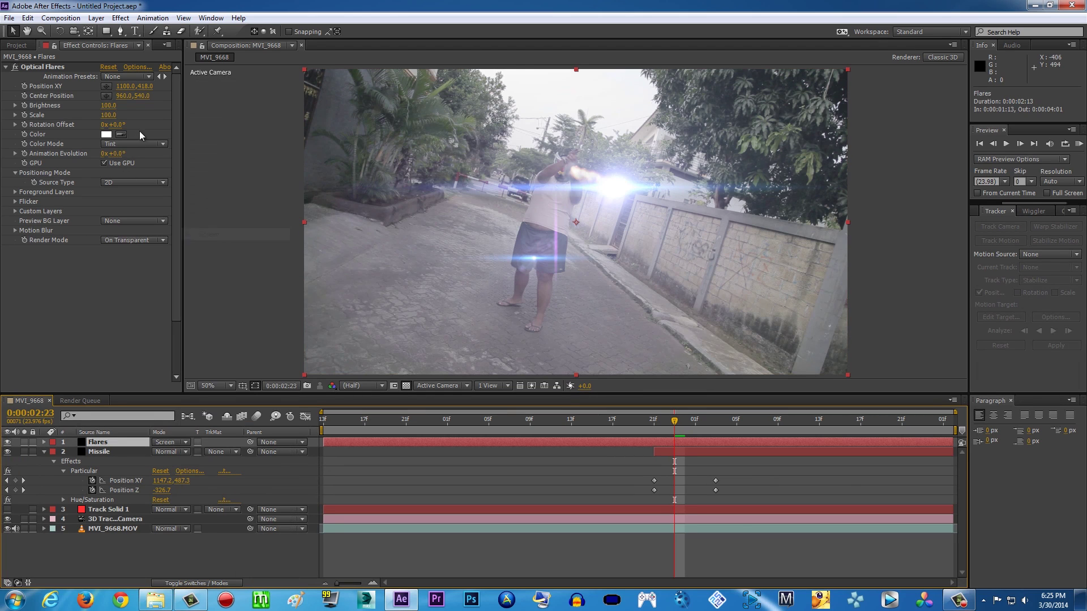
Step: Tint the Optical Flares colour warm orange (B48D66: R180, G141, B102)
left_click(107, 134)
left_click(264, 289)
left_click(196, 283)
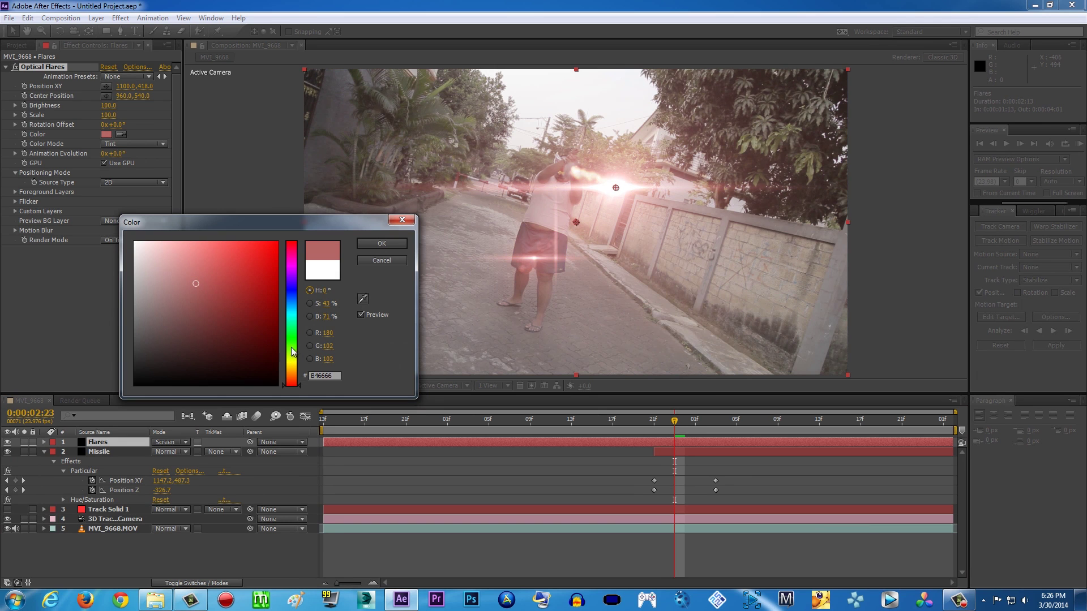
left_click(295, 366)
left_click_drag(295, 369, 295, 374)
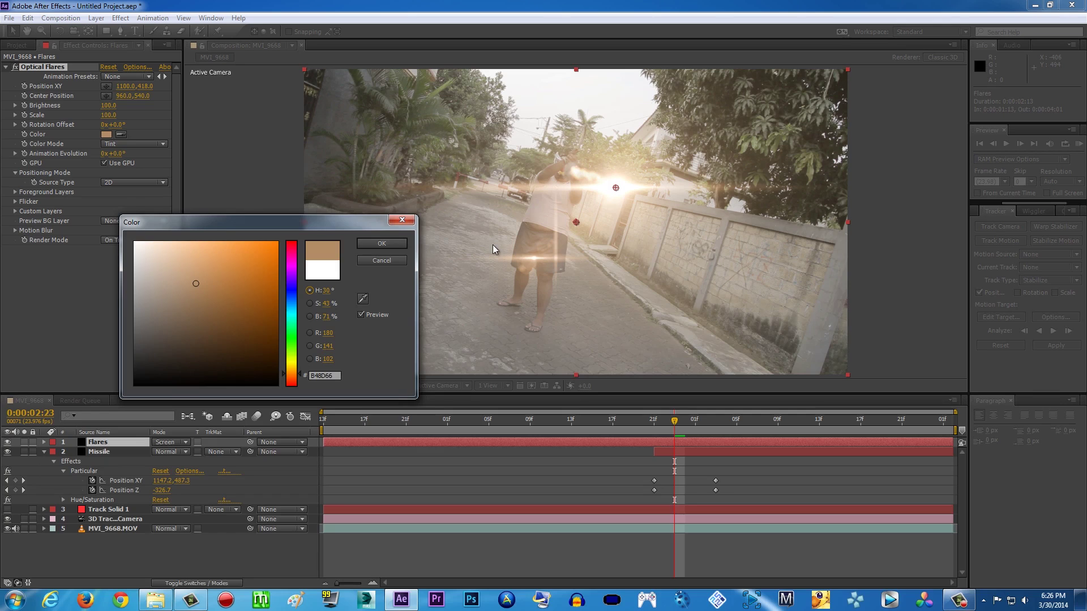
left_click(381, 243)
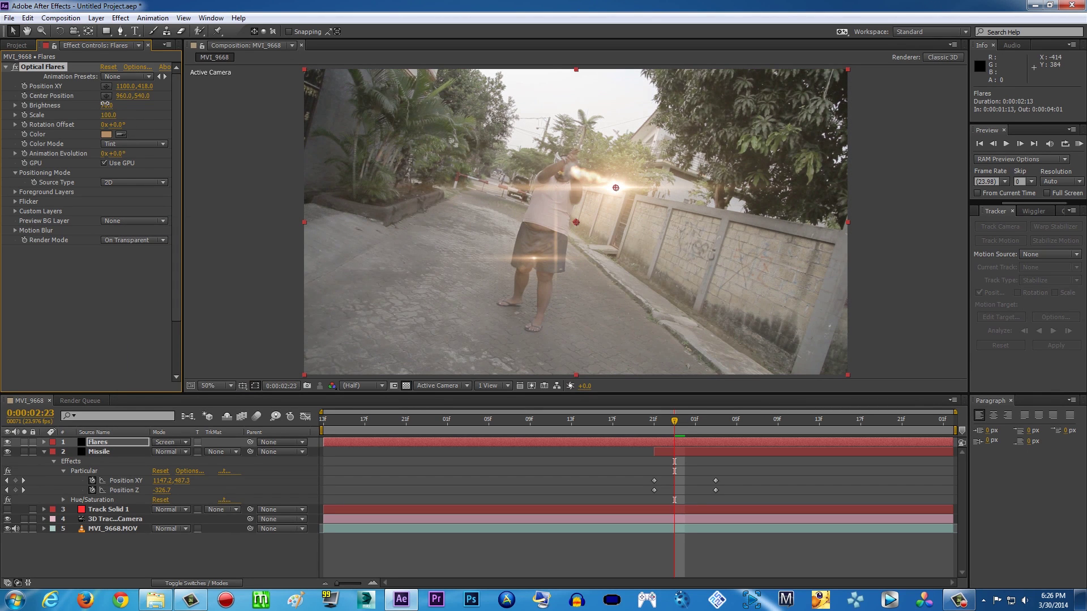
Step: Move the flare onto the launcher tip and start the Flares layer at 0:00:02:21
left_click_drag(615, 190, 633, 187)
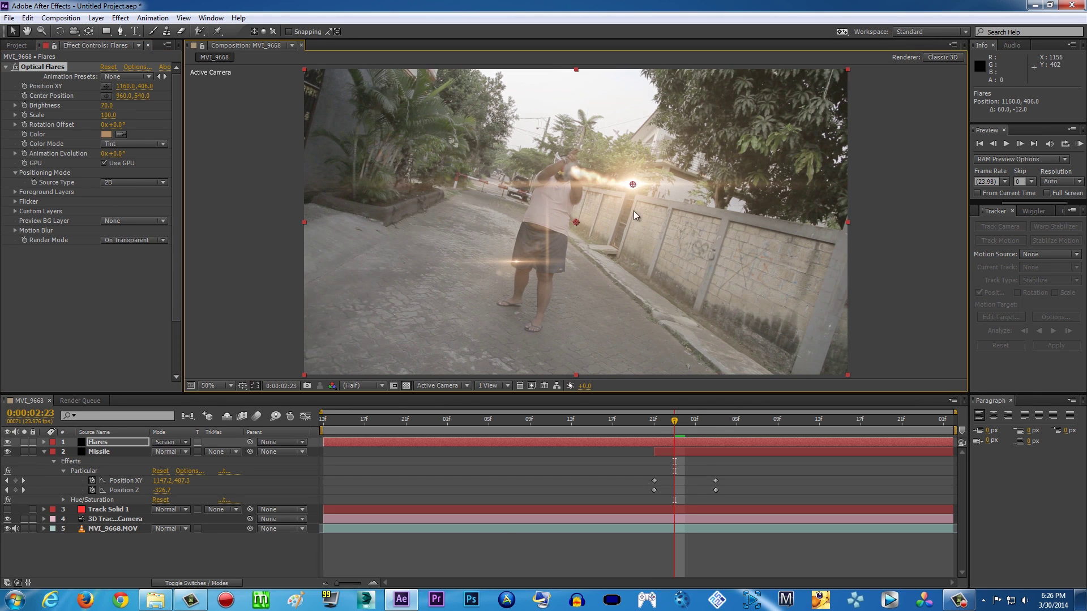
left_click(653, 428)
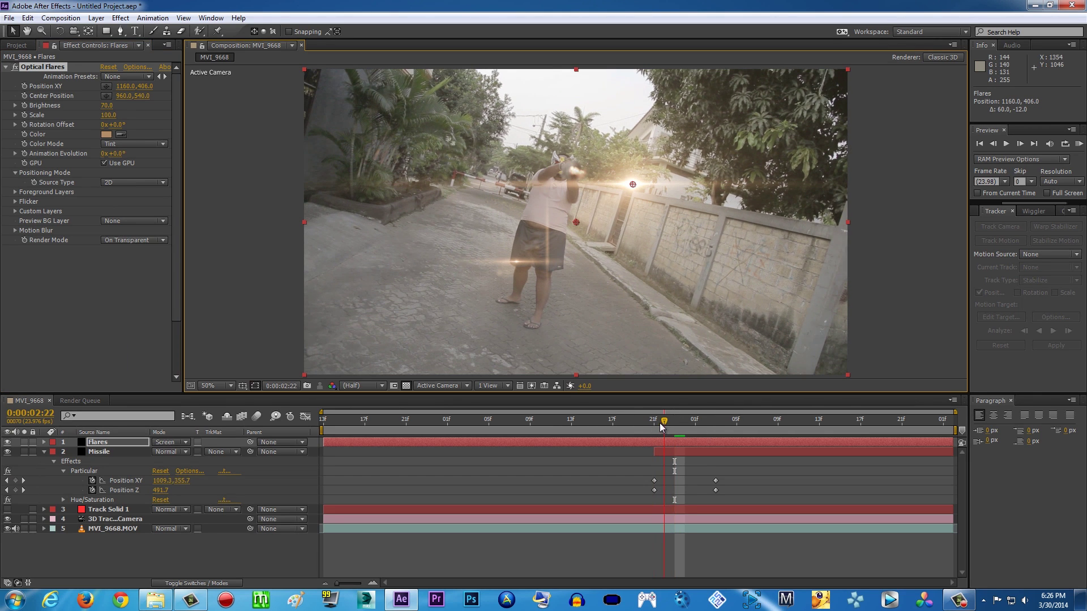
left_click_drag(331, 443, 698, 437)
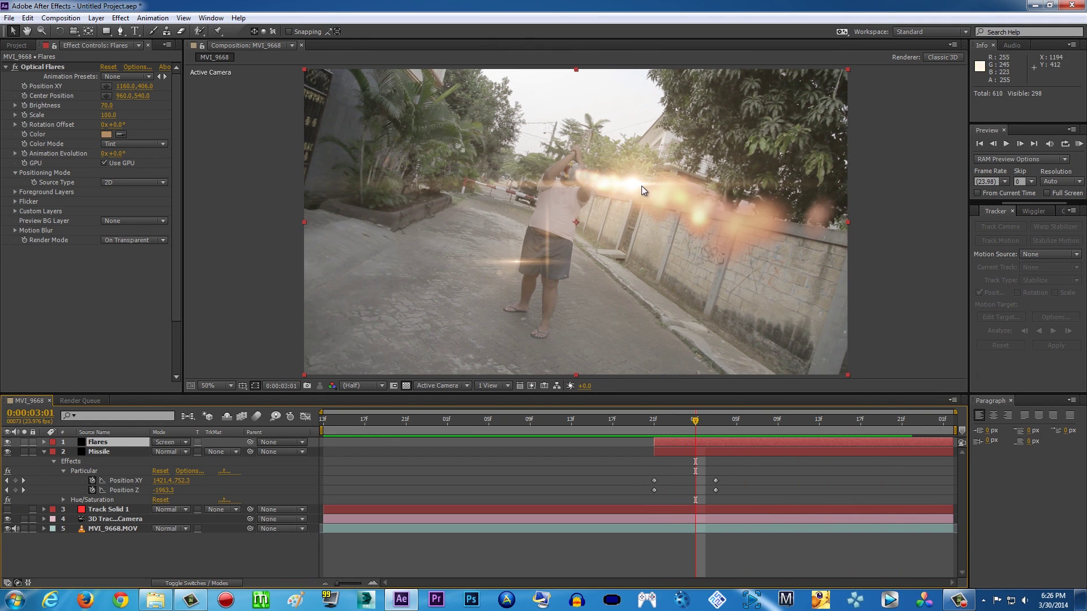
Step: Scrub between 0:00:02:21 and 0:00:02:22 to check the flare at launch
left_click(662, 425)
mouse_move(664, 426)
left_mouse_down()
mouse_move(637, 423)
mouse_move(654, 425)
left_mouse_up()
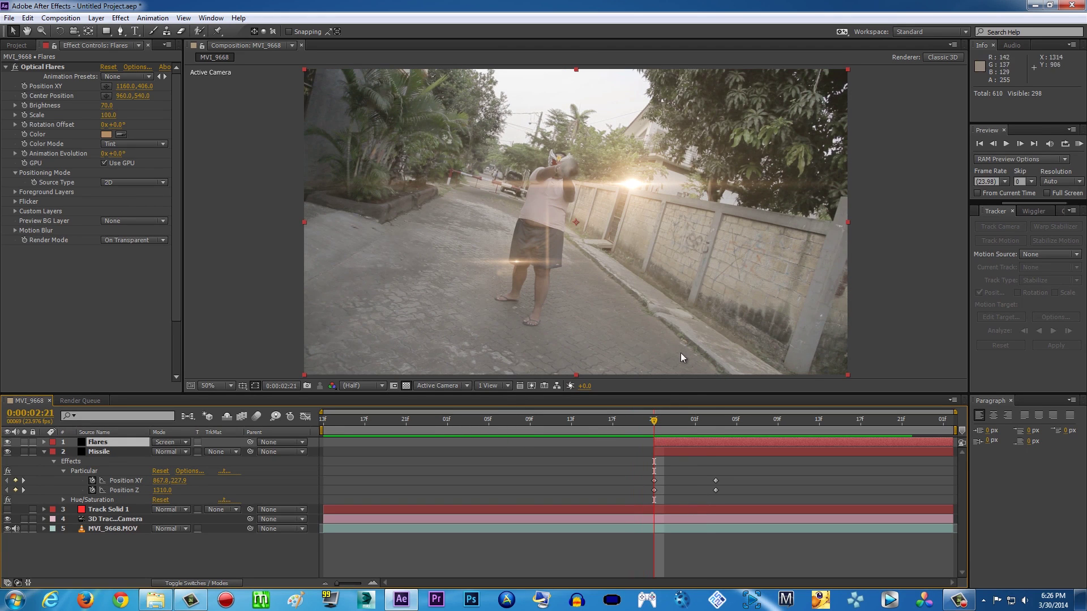
mouse_move(661, 425)
left_mouse_down()
mouse_move(692, 424)
mouse_move(657, 425)
mouse_move(668, 425)
left_mouse_up()
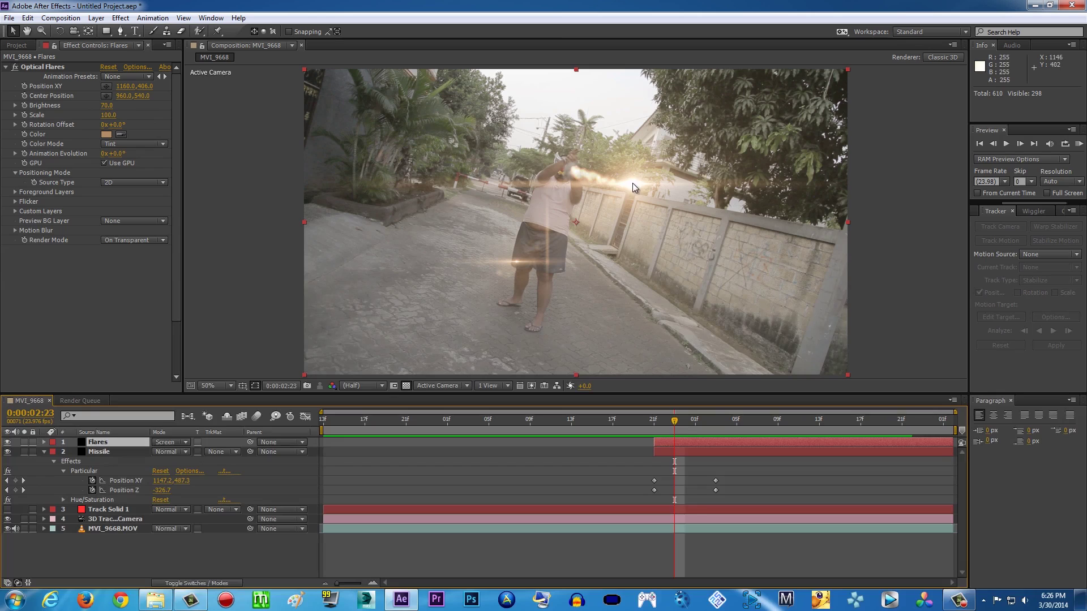
left_click(665, 423)
left_click_drag(665, 423, 657, 422)
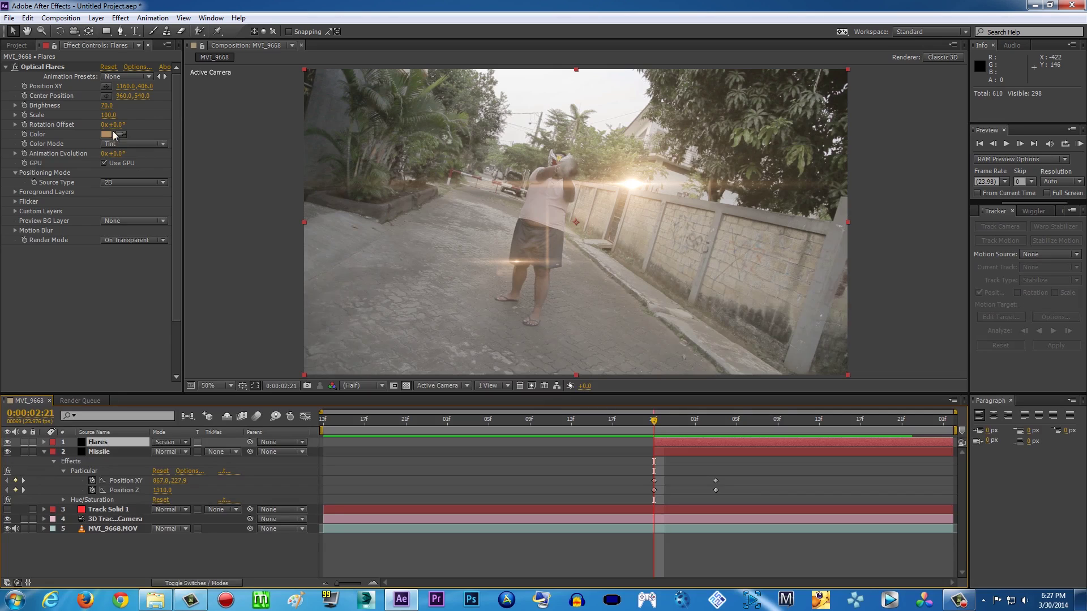
Step: Set Optical Flares Positioning Mode Source Type to 3D, adding Position Z and 3D Options
left_click(158, 181)
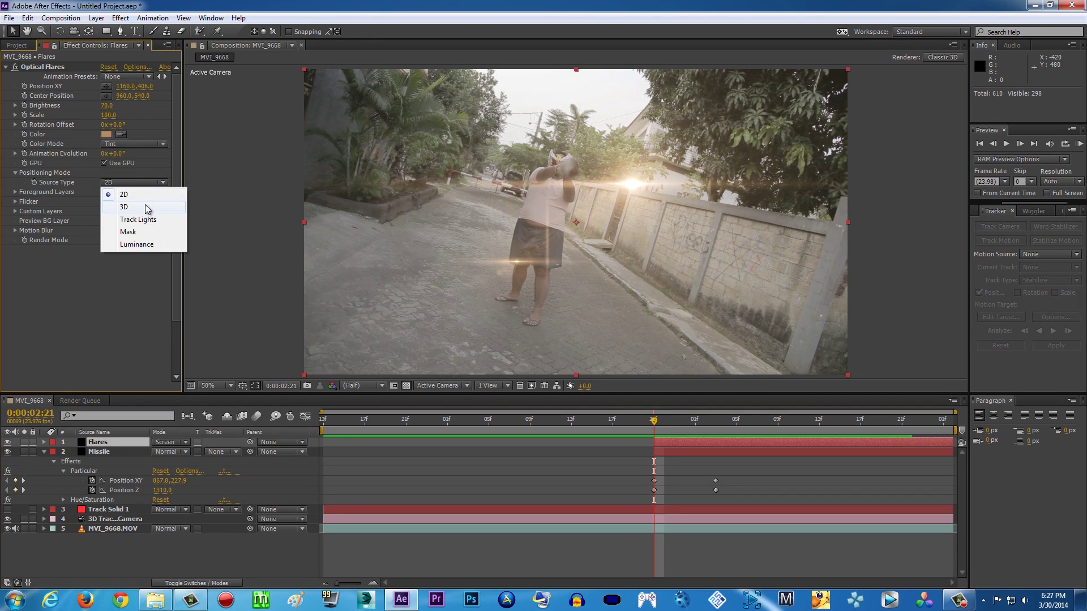
left_click(144, 205)
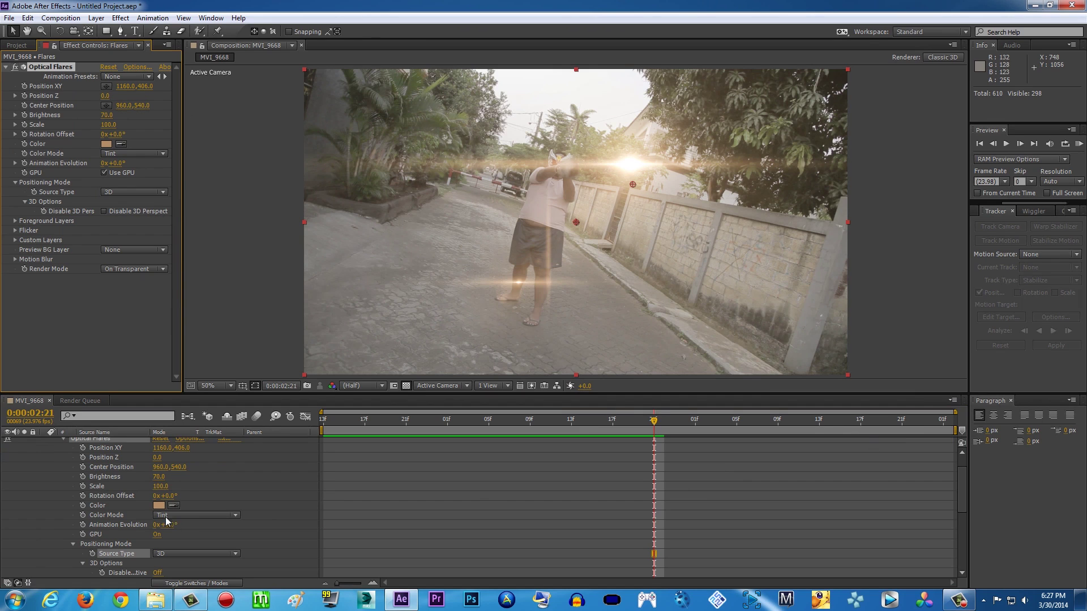
scroll(153, 511, "up", 2)
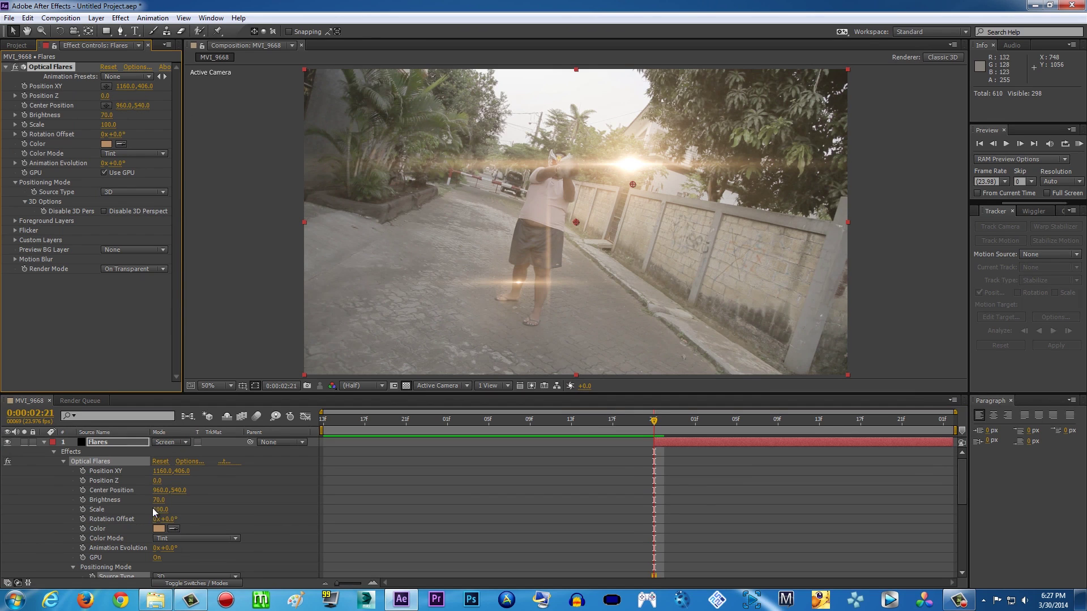
Step: Link the flare's Position XY by expression to the Missile's Particular Position XY
left_click(83, 471, "alt")
left_click(286, 497)
scroll(286, 498, "down", 6)
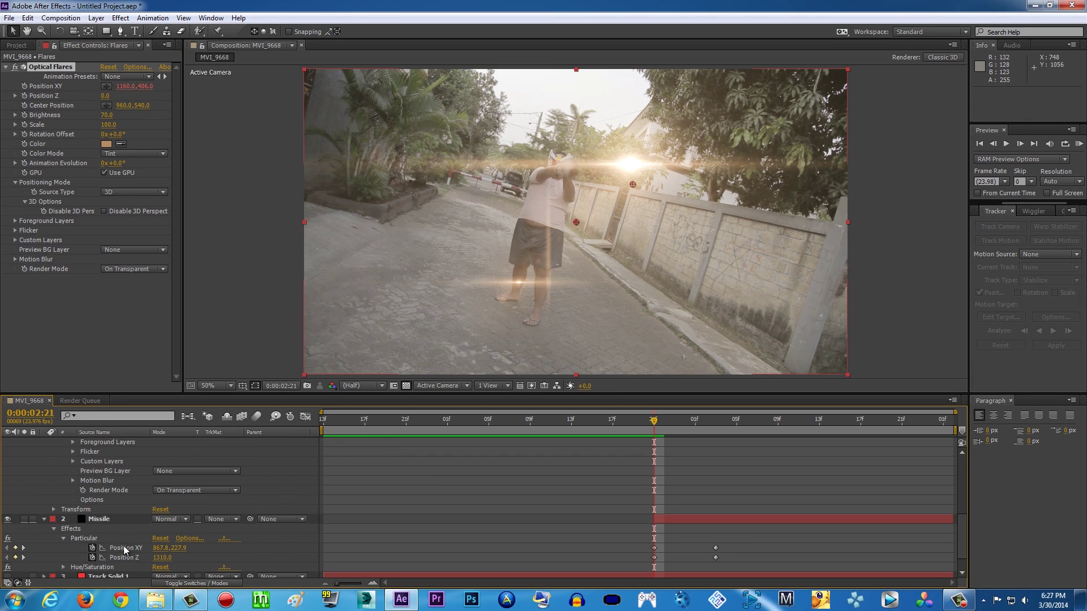
scroll(125, 524, "up", 6)
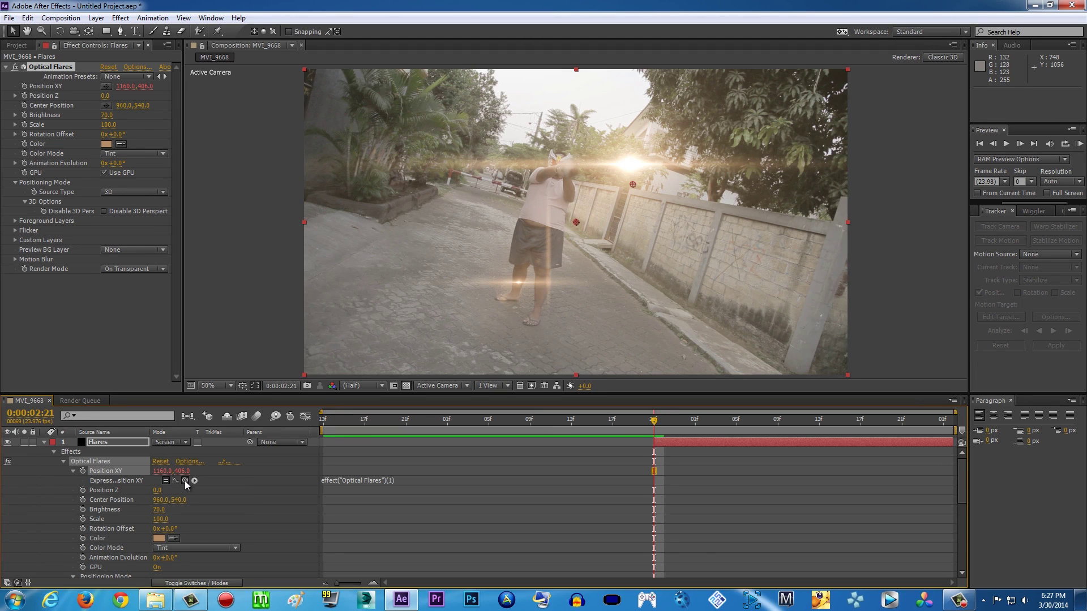
left_click_drag(185, 481, 142, 531)
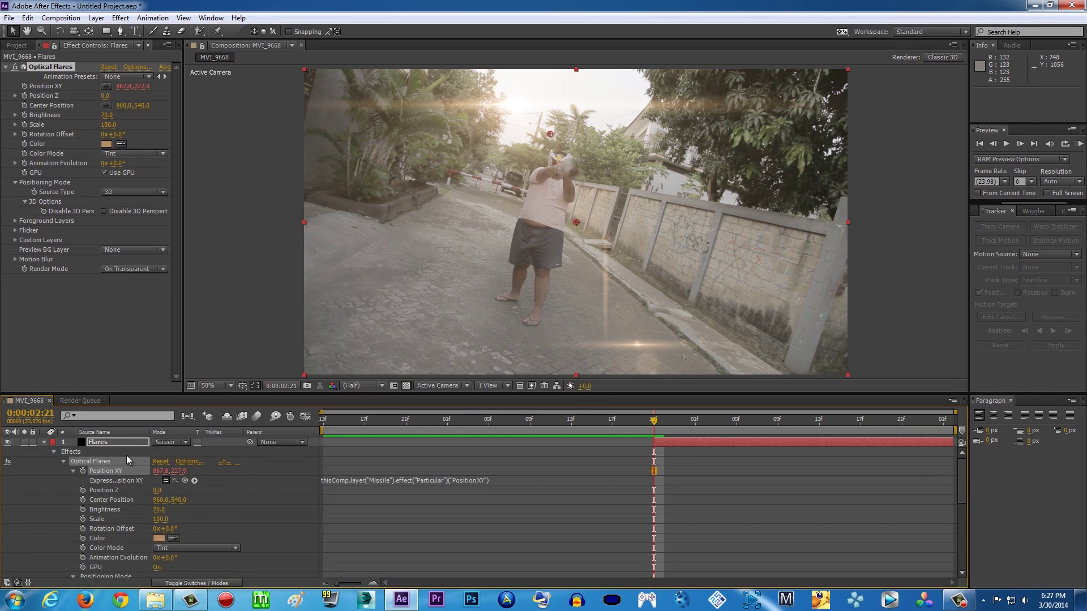
Step: Link the flare's Position Z by expression to the Missile's Particular Position Z
scroll(210, 506, "down", 5)
scroll(136, 527, "down", 1)
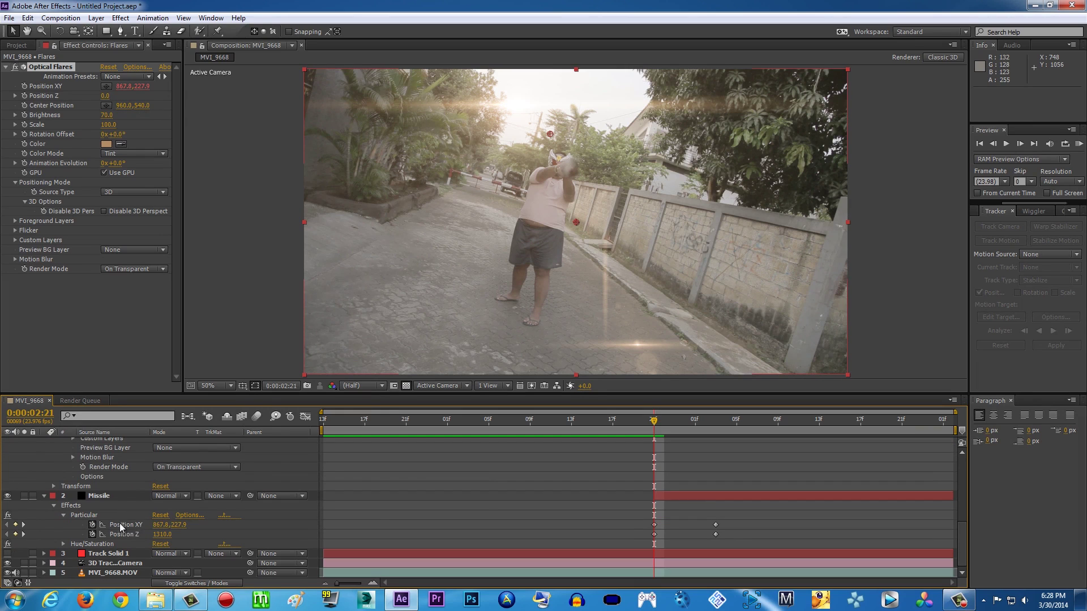
scroll(213, 490, "up", 6)
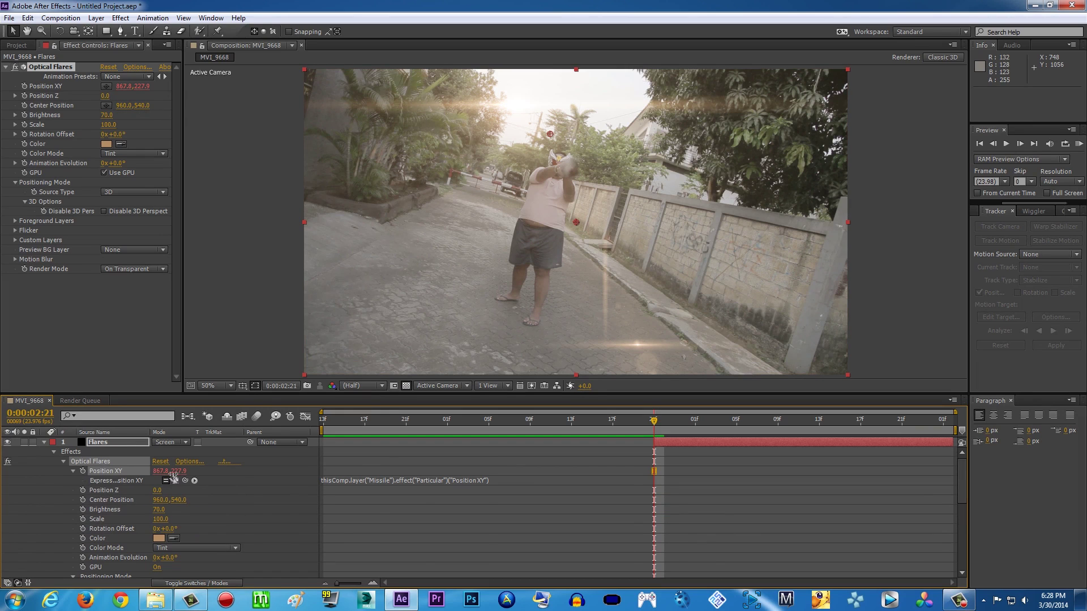
left_click(83, 491, "alt")
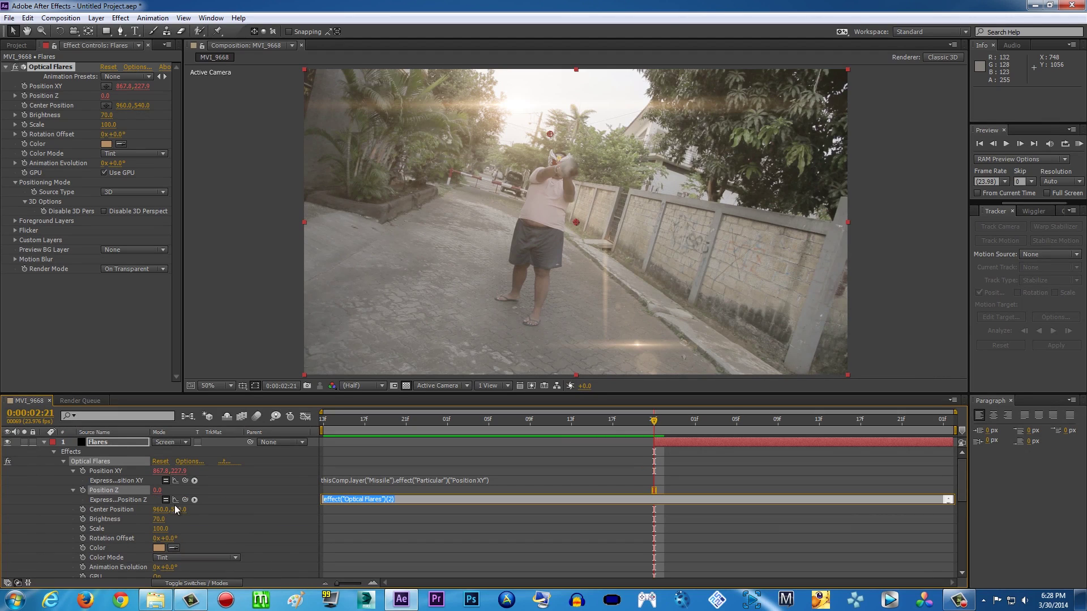
left_click_drag(186, 500, 130, 534)
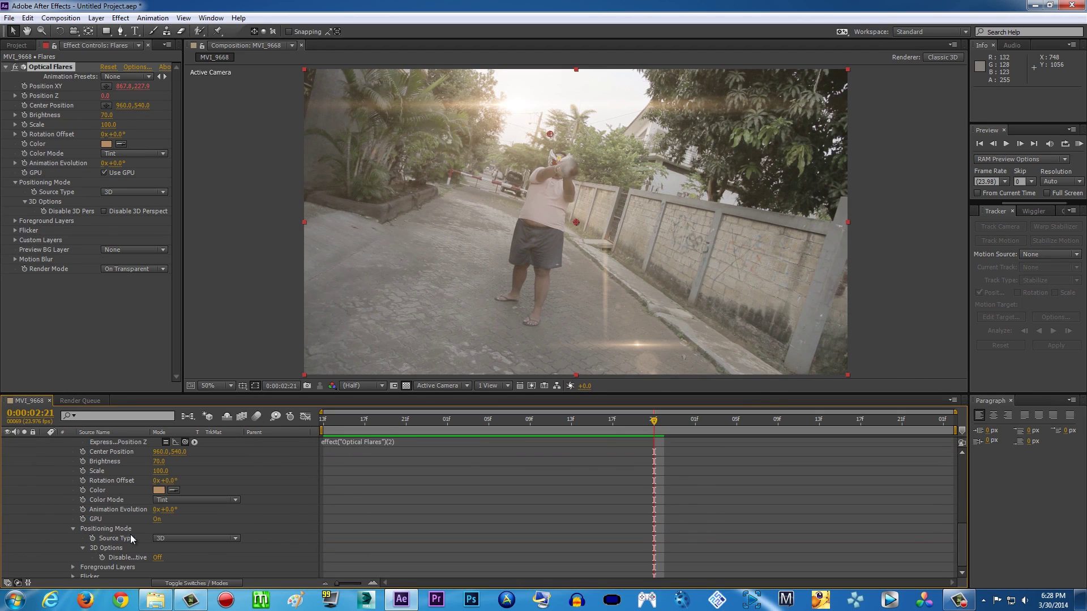
scroll(609, 432, "up", 3)
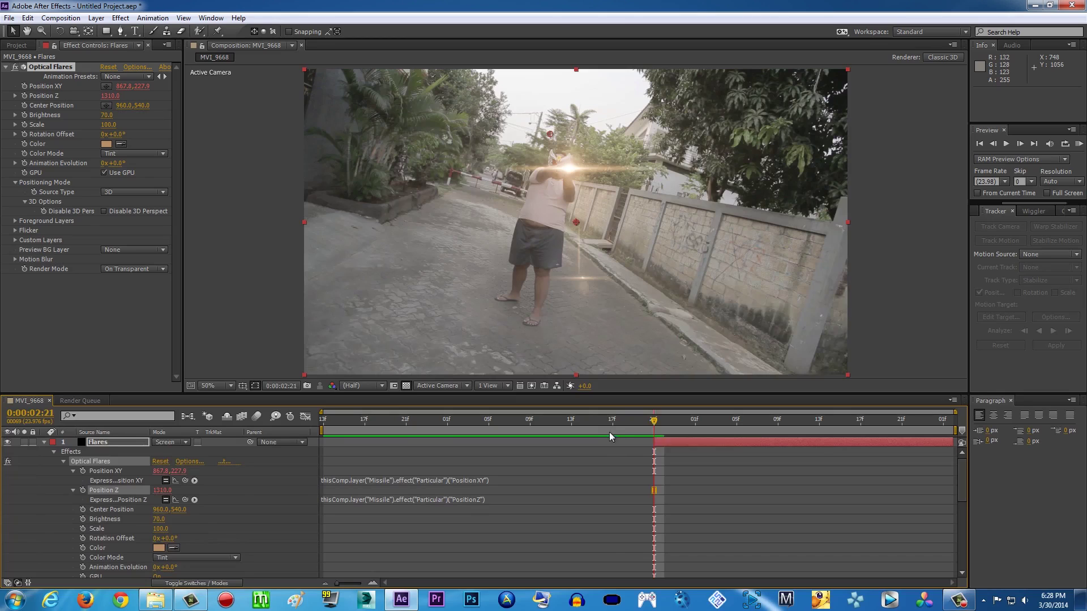
Step: Scrub from 0:00:02:22 to 0:00:03:01 to confirm the flare follows the missile
left_click(666, 421)
left_click_drag(668, 421, 673, 421)
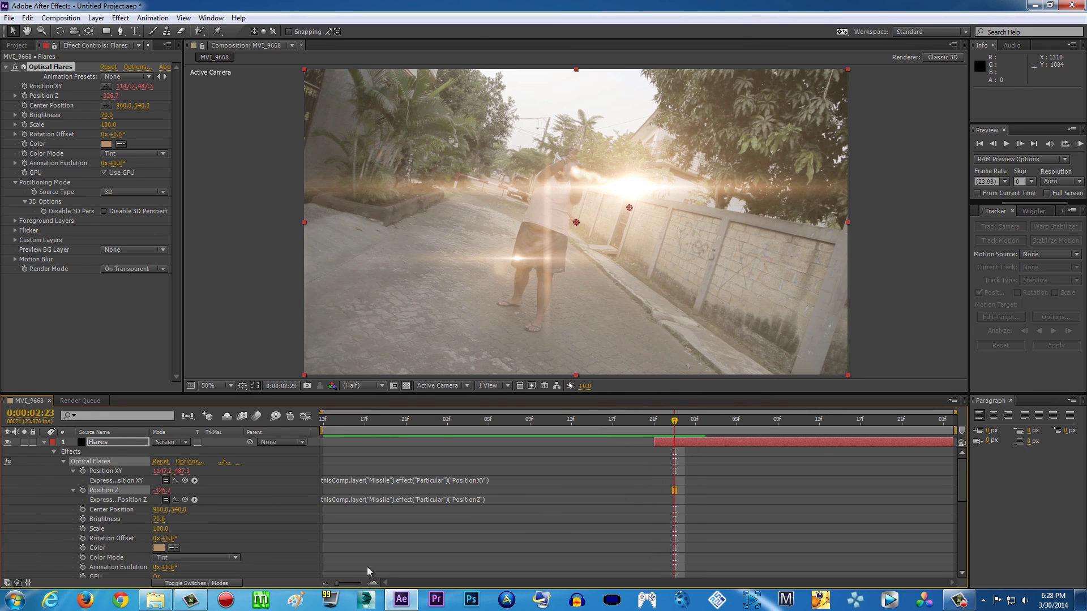
left_click(700, 421)
mouse_move(702, 420)
left_mouse_down()
mouse_move(650, 420)
mouse_move(695, 425)
left_mouse_up()
left_click_drag(711, 425, 674, 423)
Step: Add a Stylize > Glow effect to the Flares layer
left_click(43, 442)
left_click(129, 442)
left_click(121, 17)
mouse_move(218, 519)
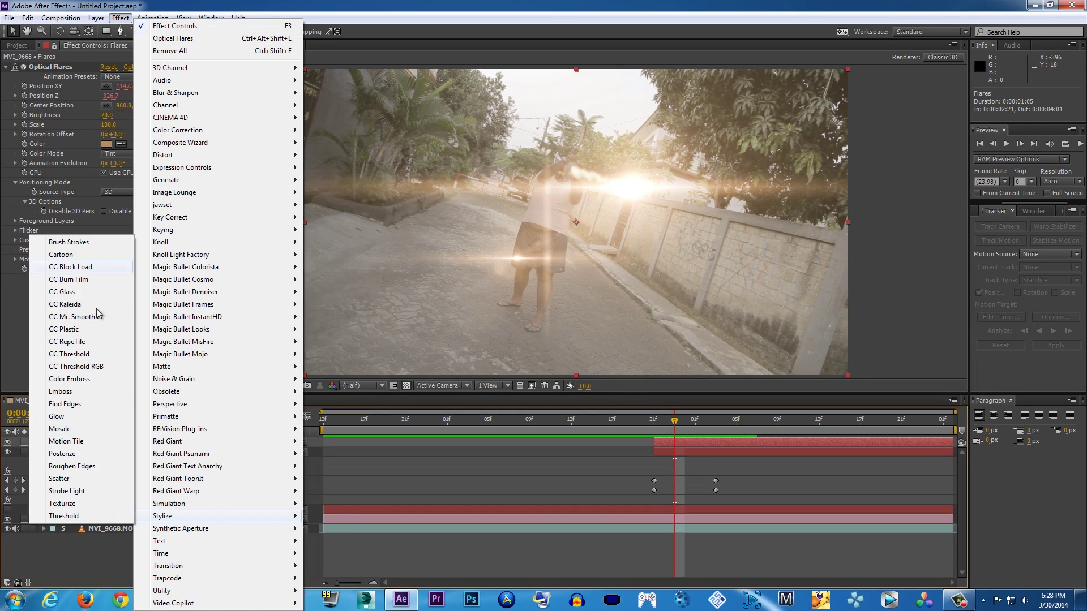
left_click(80, 417)
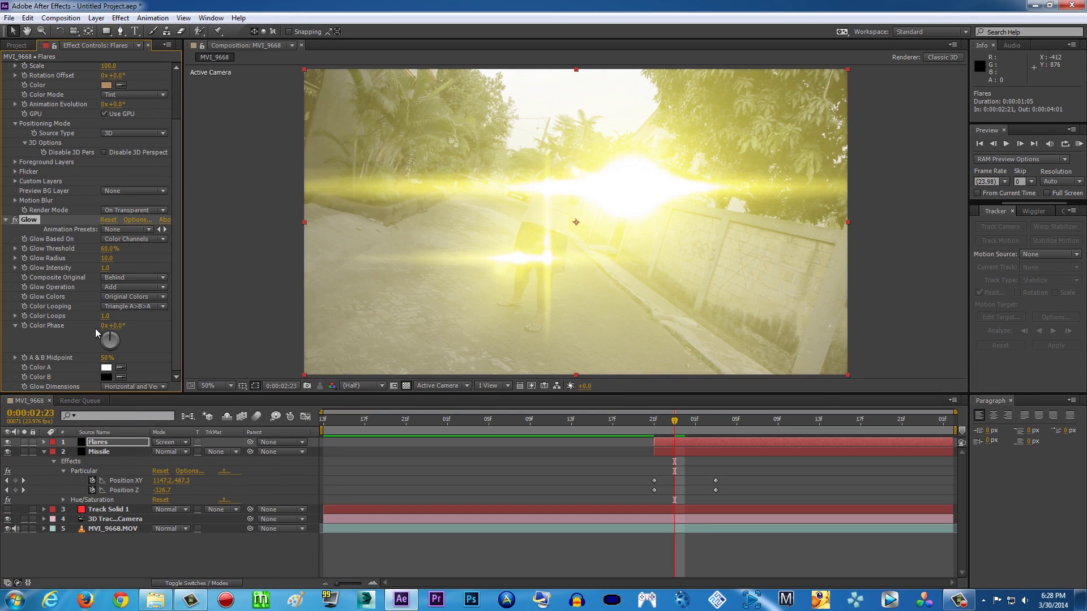
Step: Tune Glow to threshold 49.0% and radius 363.0, adjusting intensity, and preview the trail
left_click_drag(111, 249, 170, 256)
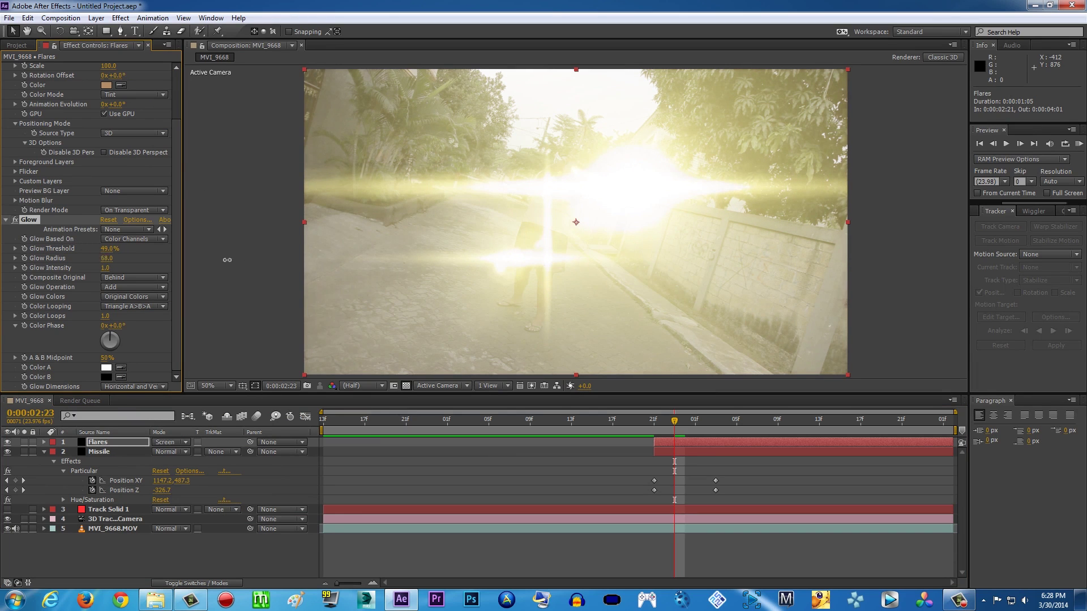
left_click_drag(108, 271, 2, 260)
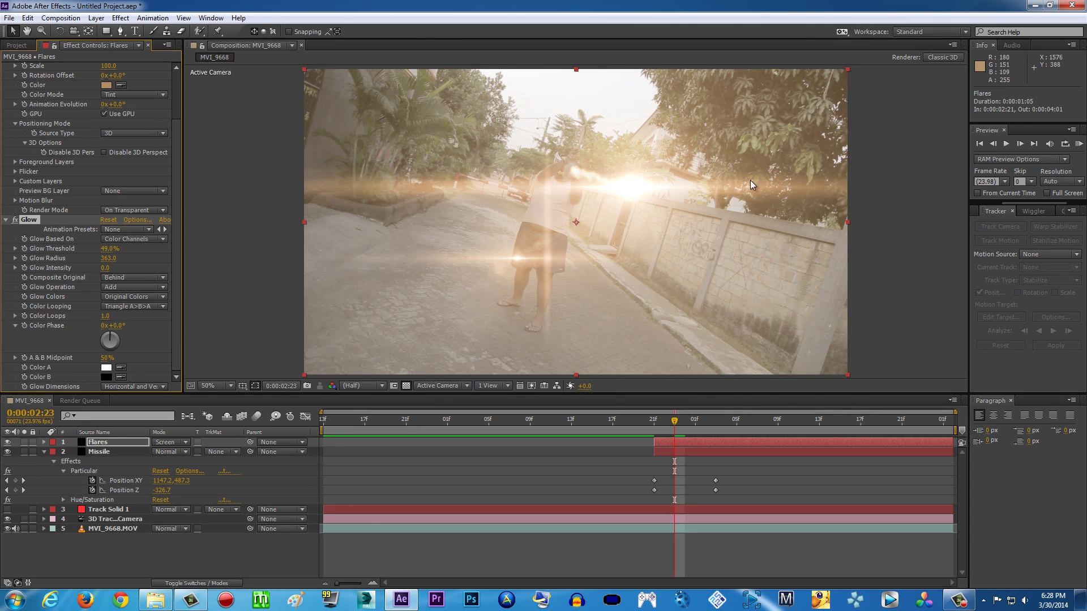
mouse_move(677, 422)
left_mouse_down()
mouse_move(699, 422)
mouse_move(651, 423)
mouse_move(803, 419)
mouse_move(665, 422)
mouse_move(695, 422)
left_mouse_up()
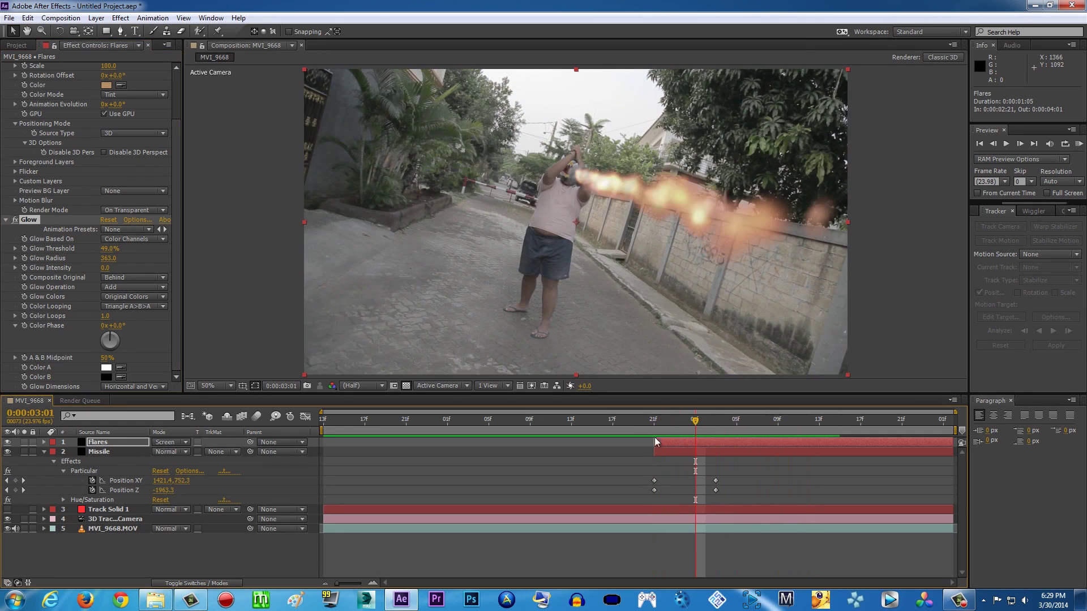
Step: Twirl up the Missile layer in the timeline to list all five layers compactly
left_click(43, 452)
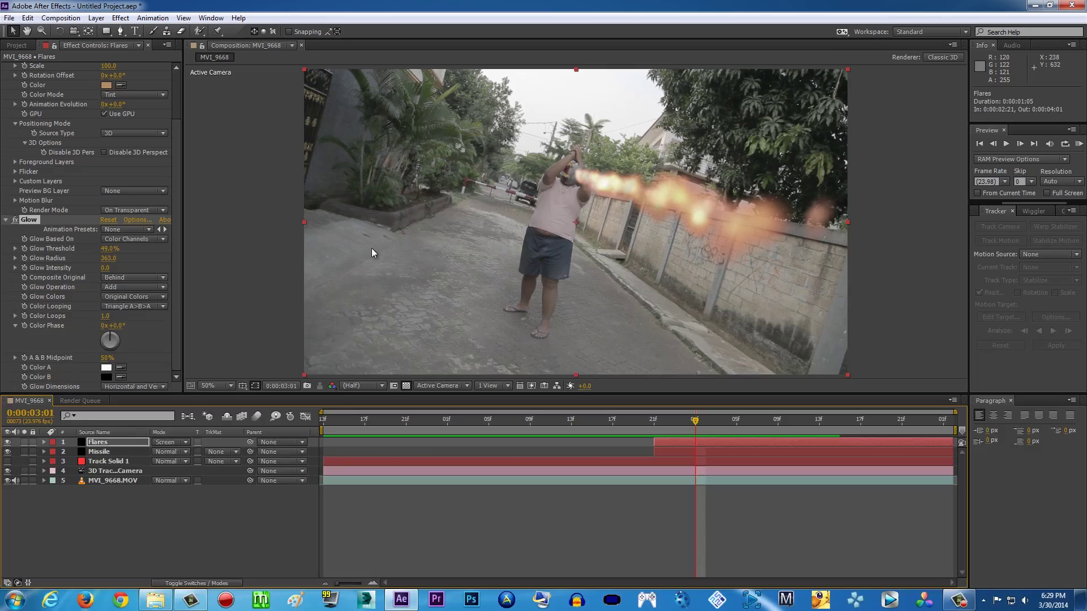
left_click(959, 604)
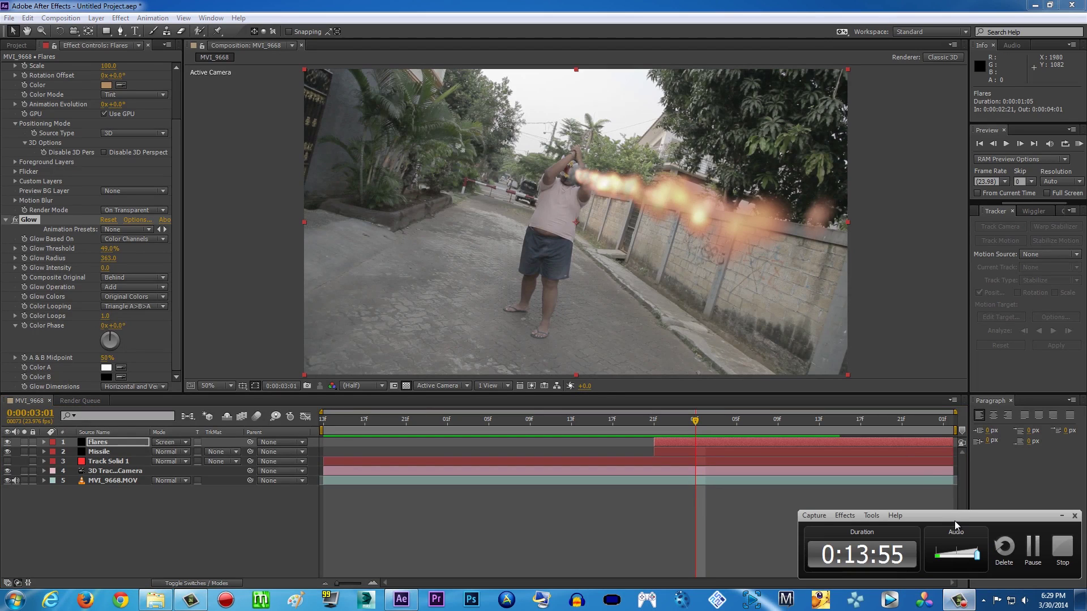